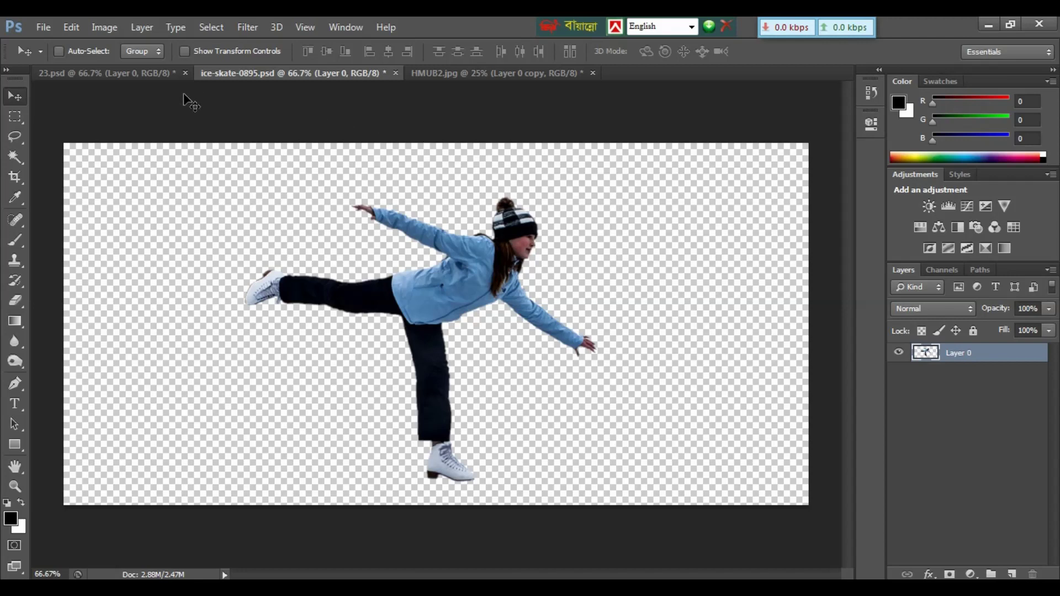
Look over the open eagle, monitor and ice skater documents
{"action": "left_click", "coordinate": [146, 74]}
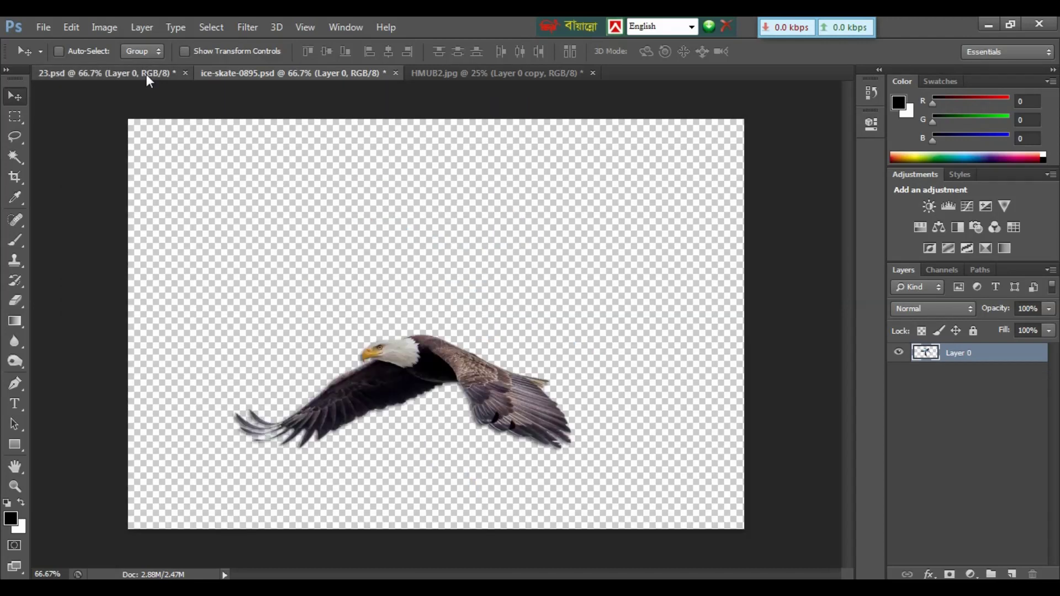
{"action": "left_click", "coordinate": [505, 74]}
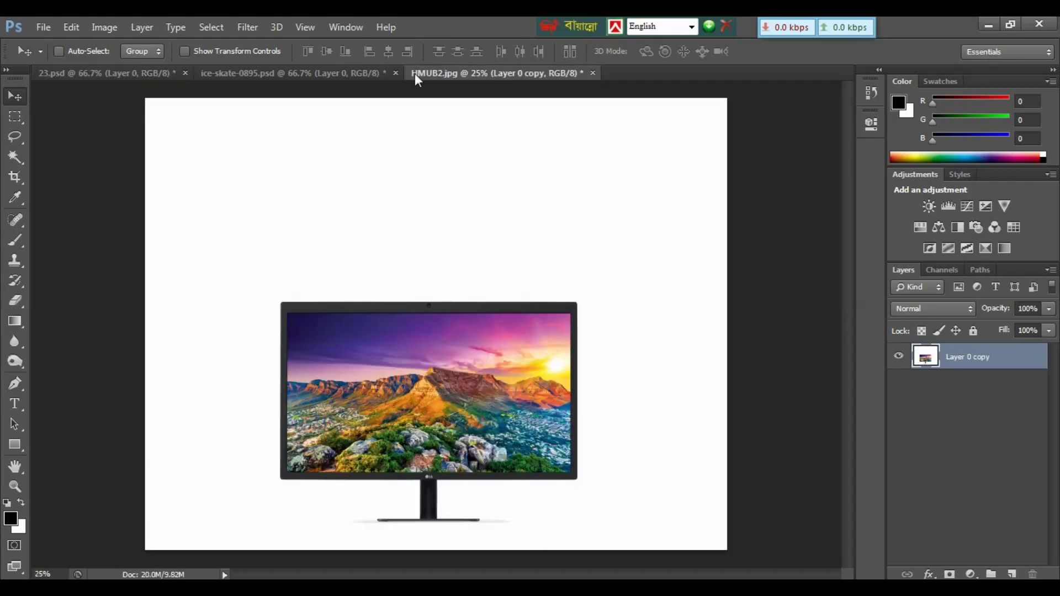
{"action": "left_click", "coordinate": [339, 73]}
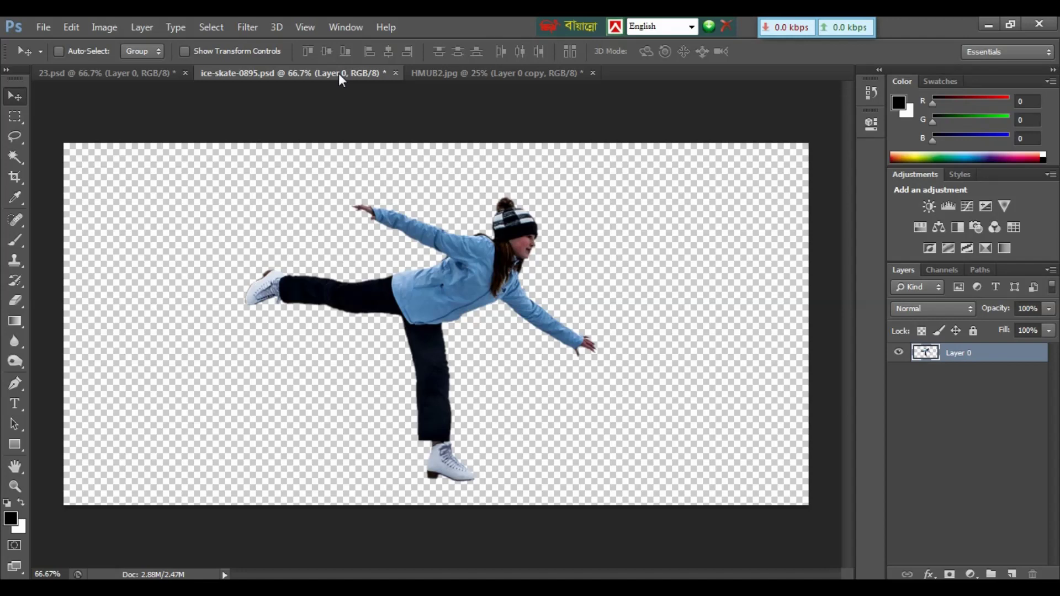
{"action": "left_click", "coordinate": [147, 72]}
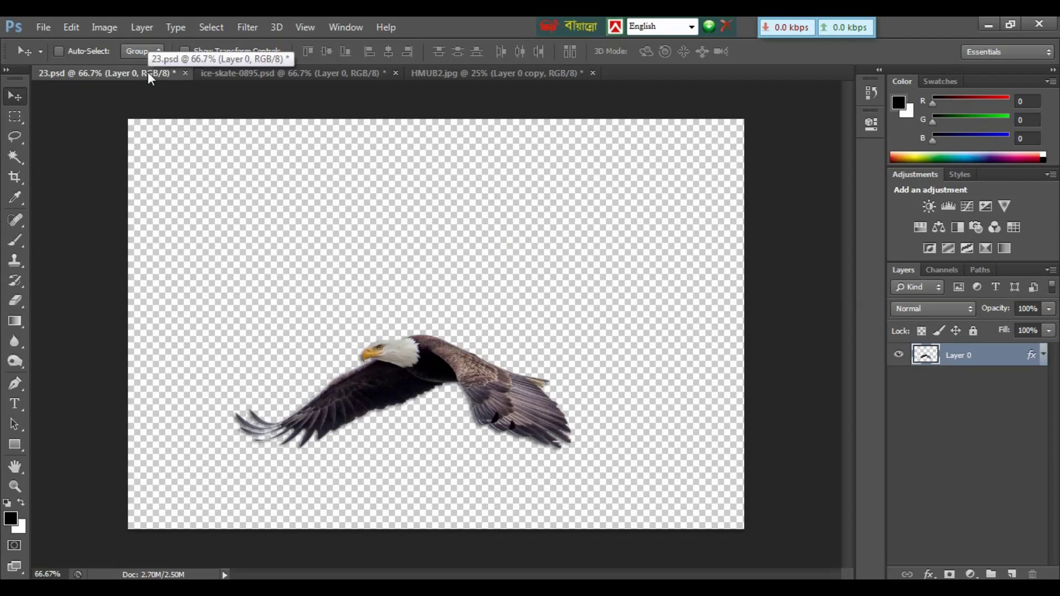
Drag the skater cutout into 23.psd as Layer 1 and begin Free Transform
{"action": "left_click", "coordinate": [290, 74]}
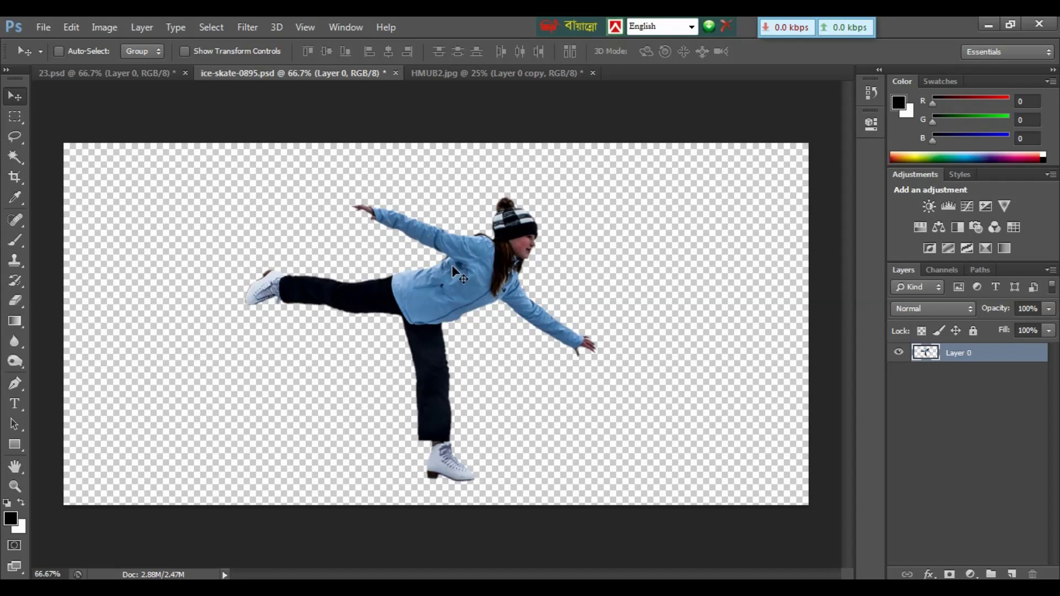
{"action": "left_click_drag", "start_coordinate": [451, 265], "coordinate": [496, 261]}
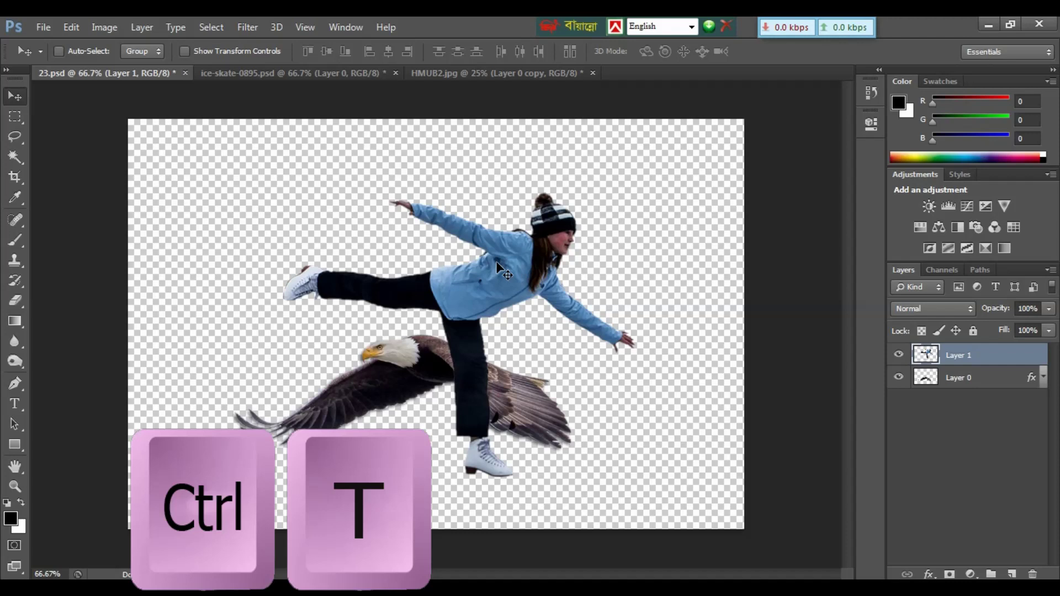
{"action": "key", "text": "ctrl+t"}
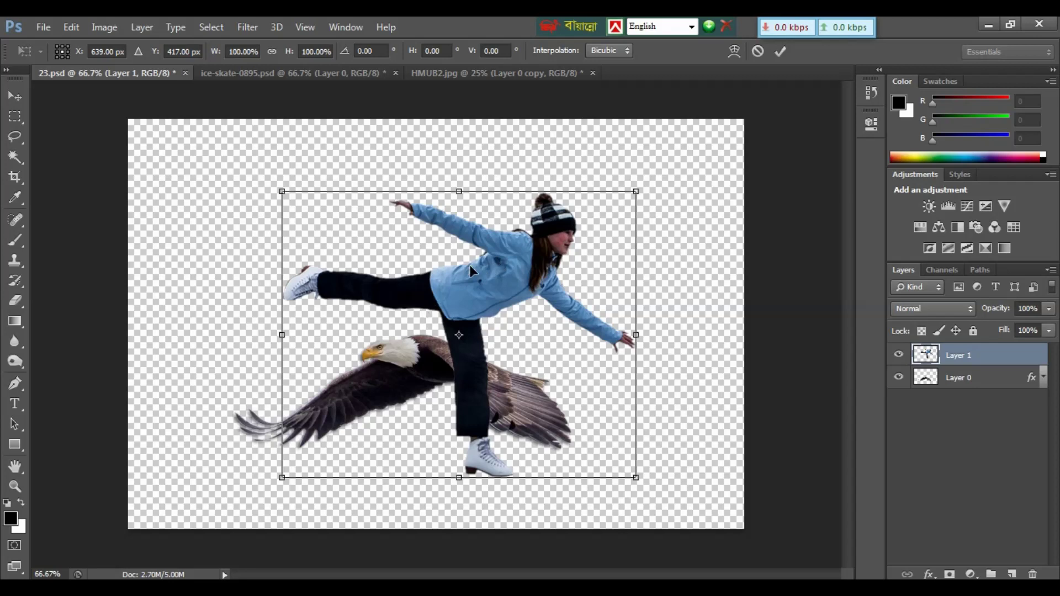
Flip the skater horizontally, scale her from the centre to about 63%, and commit
{"action": "right_click", "coordinate": [472, 271]}
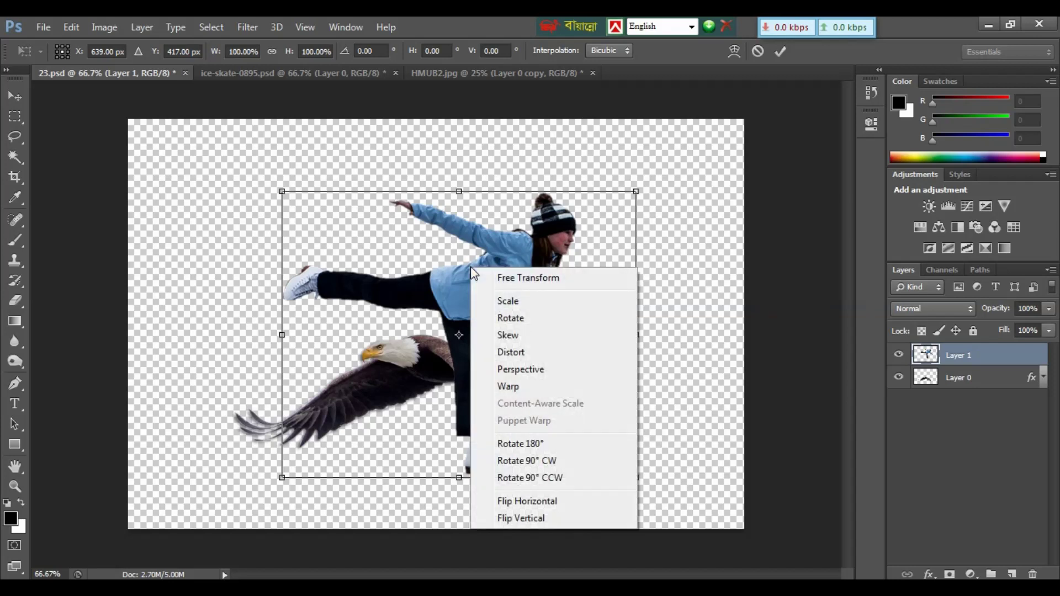
{"action": "left_click", "coordinate": [528, 503]}
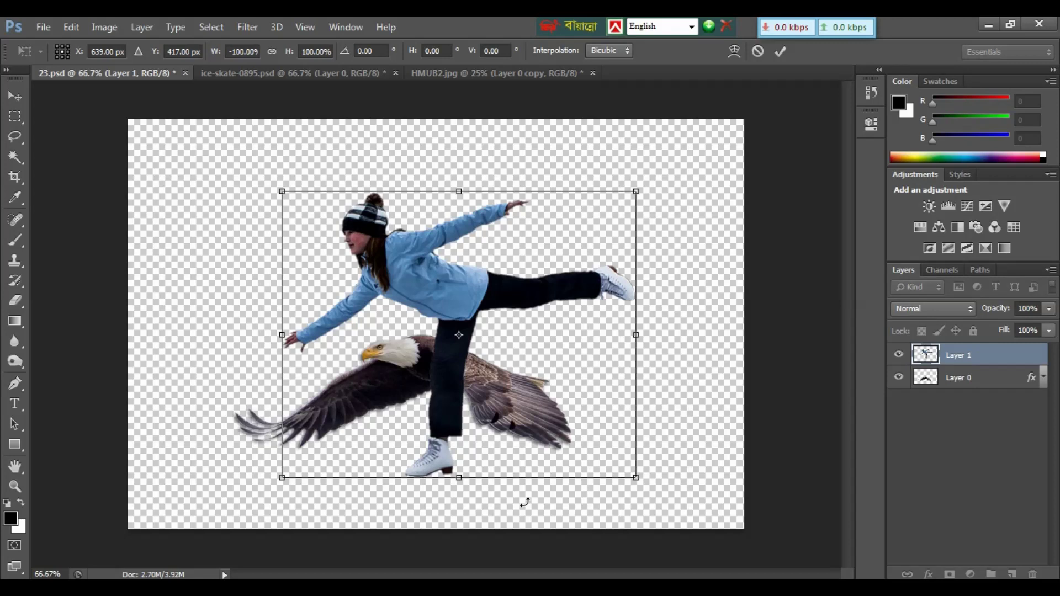
{"action": "key", "text": "shift+alt"}
{"action": "left_click_drag", "start_coordinate": [638, 193], "coordinate": [579, 252]}
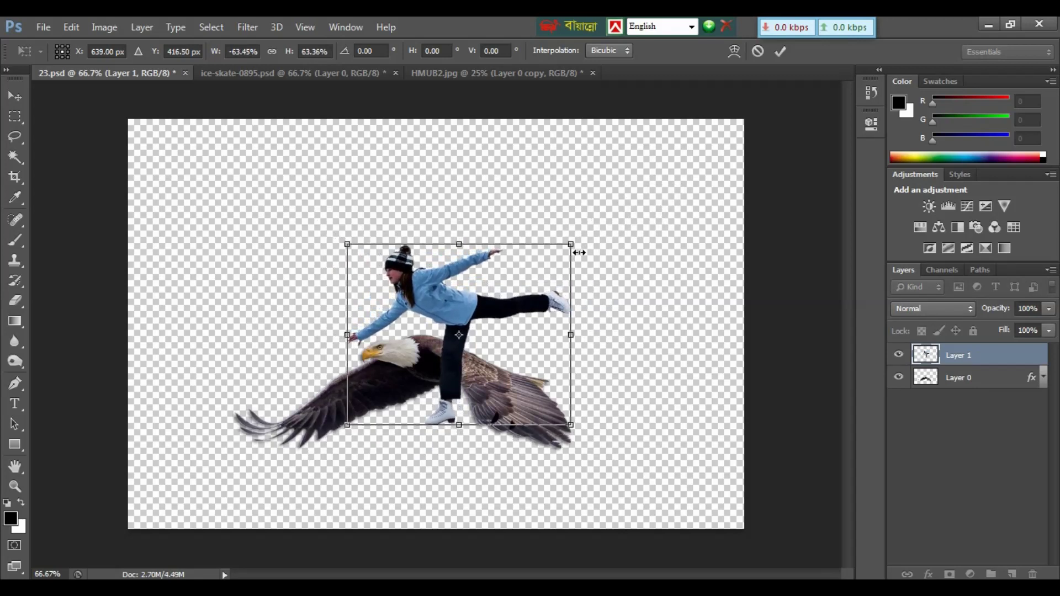
{"action": "key", "text": "Return"}
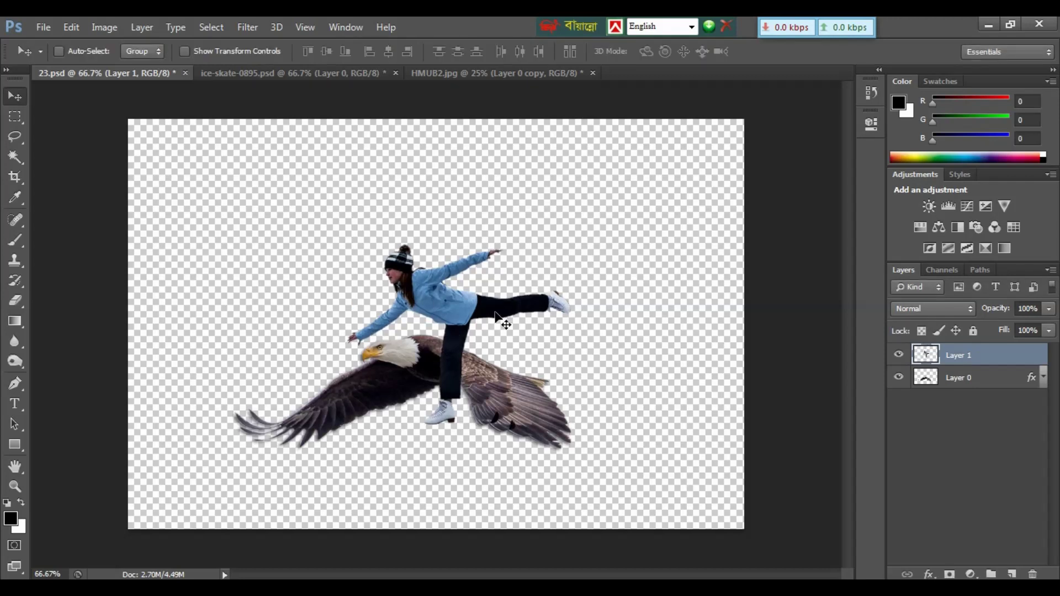
Move the skater up so her skate rests on the eagle's back, checking close up
{"action": "key", "text": "ctrl+plus"}
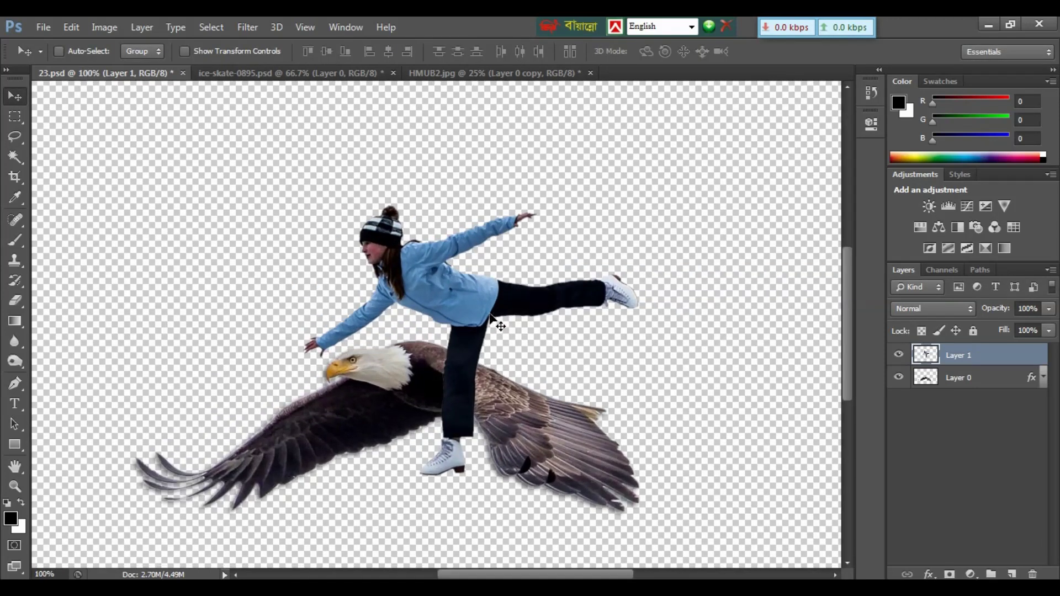
{"action": "left_click_drag", "start_coordinate": [491, 316], "coordinate": [489, 194]}
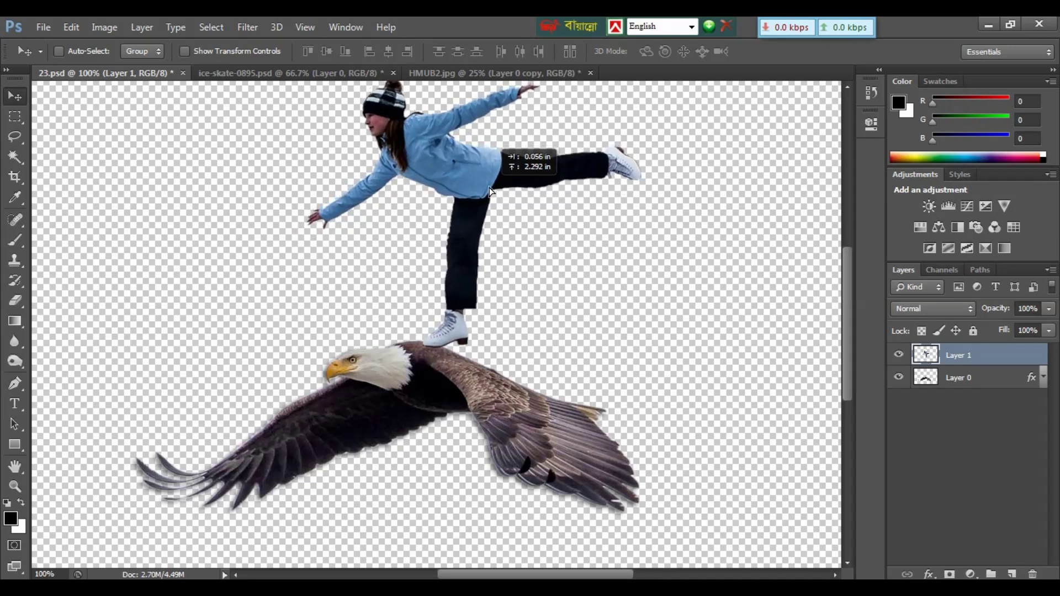
{"action": "key", "text": "ctrl+plus"}
{"action": "key", "text": "ctrl+plus"}
{"action": "key", "text": "ctrl+plus"}
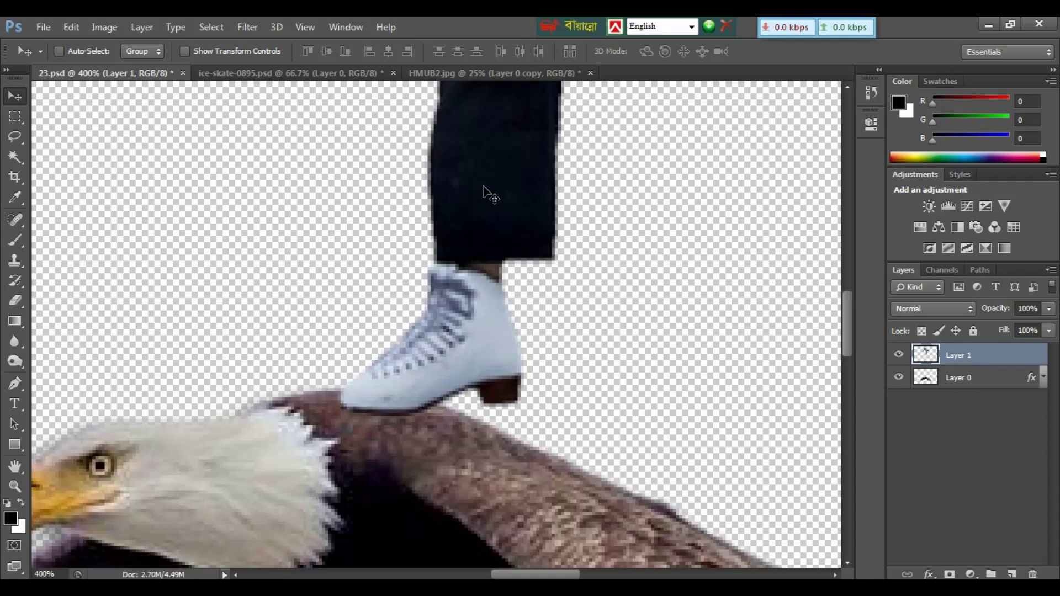
{"action": "scroll", "coordinate": [484, 192], "scroll_direction": "down", "scroll_amount": 3}
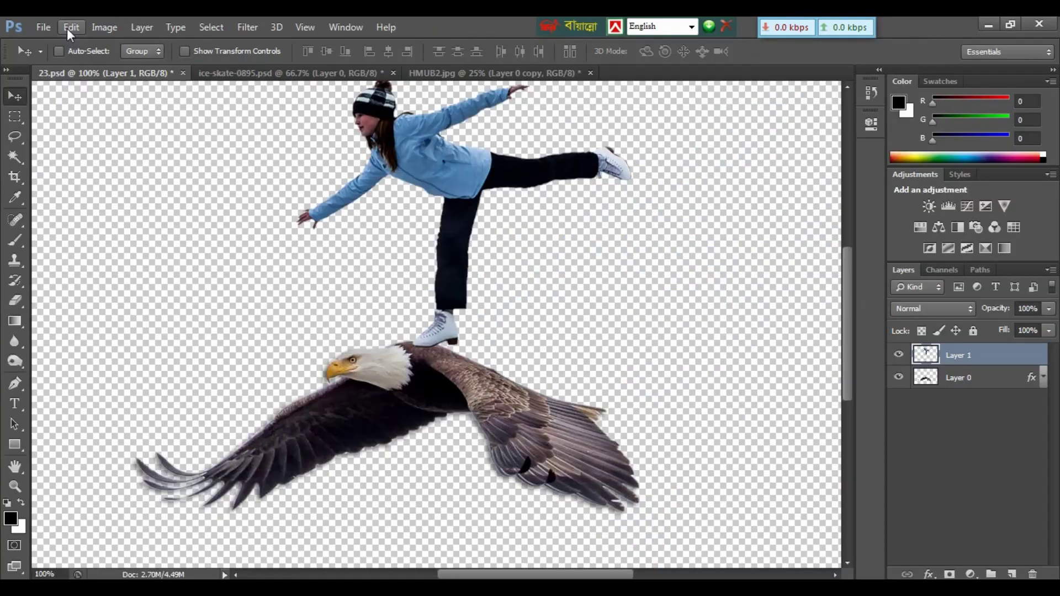
Apply Edit > Puppet Warp and pin her hands, head, raised foot, hip, leg and standing foot
{"action": "left_click", "coordinate": [69, 28]}
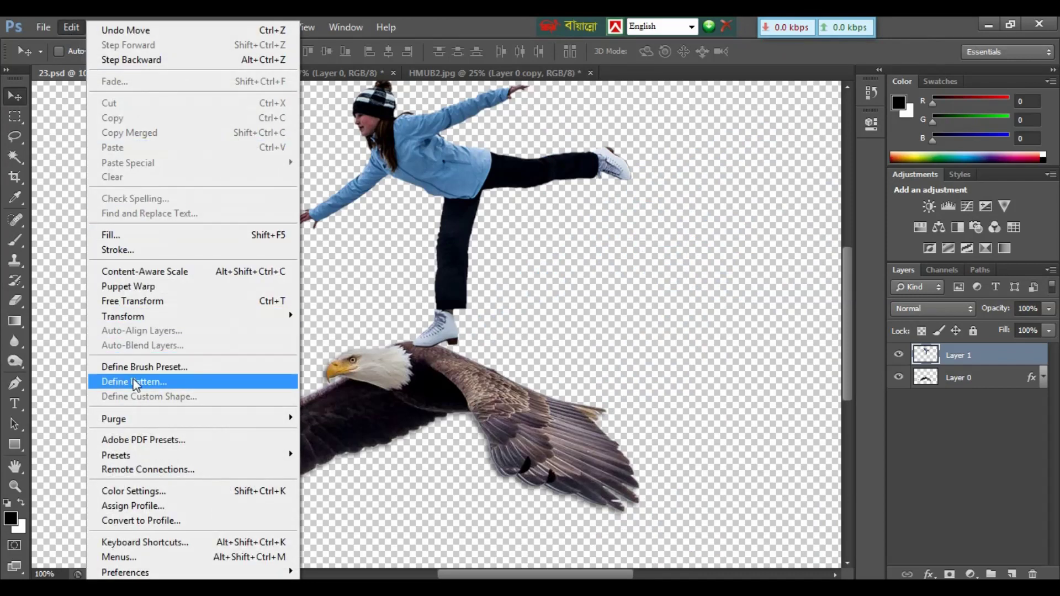
{"action": "left_click", "coordinate": [144, 288]}
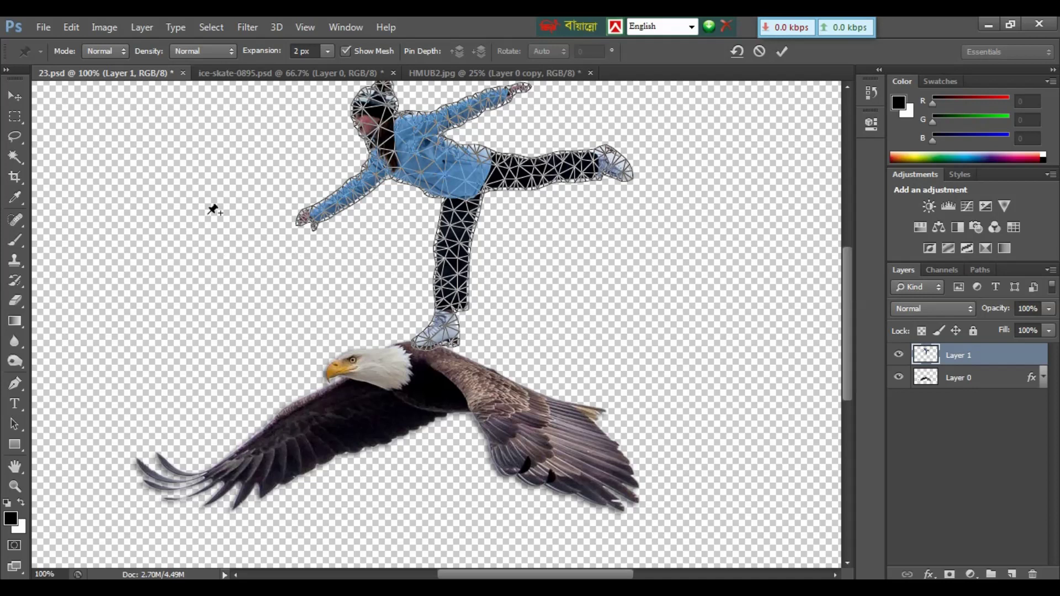
{"action": "left_click", "coordinate": [305, 216]}
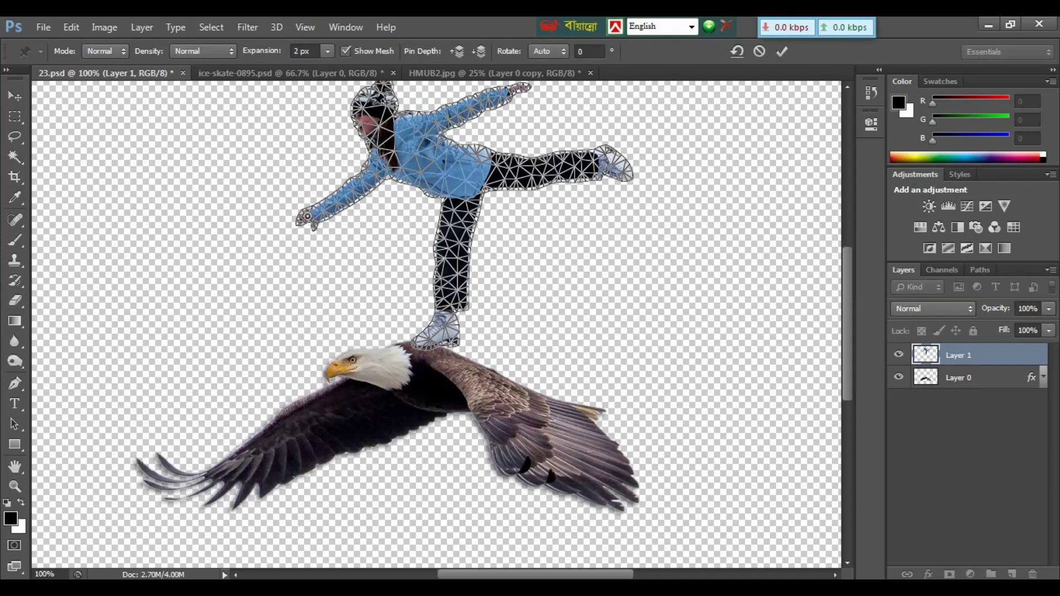
{"action": "left_click", "coordinate": [373, 103]}
{"action": "left_click", "coordinate": [513, 88]}
{"action": "left_click", "coordinate": [609, 162]}
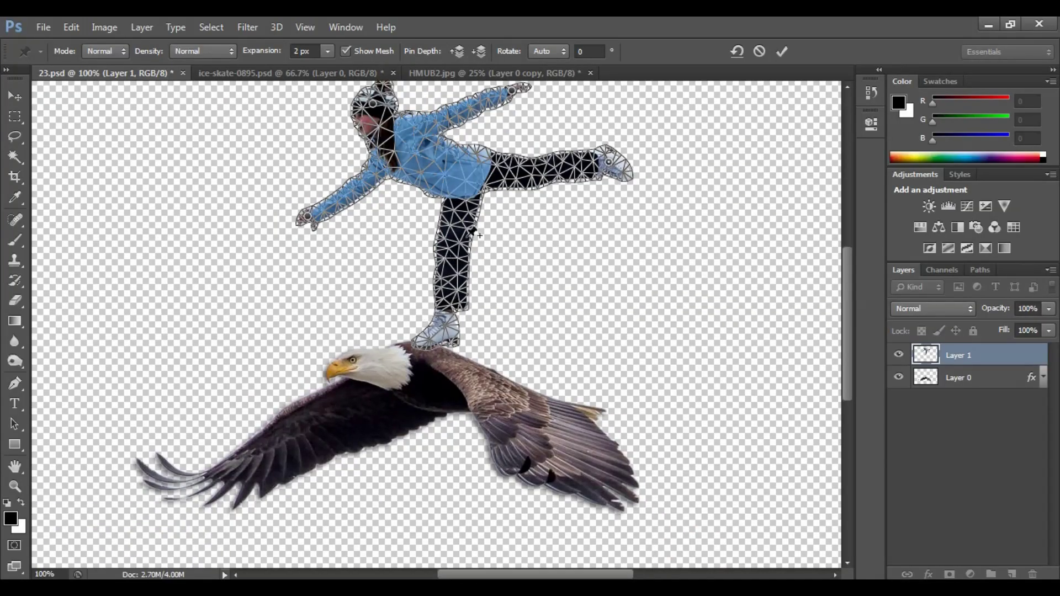
{"action": "left_click", "coordinate": [468, 191]}
{"action": "left_click", "coordinate": [462, 241]}
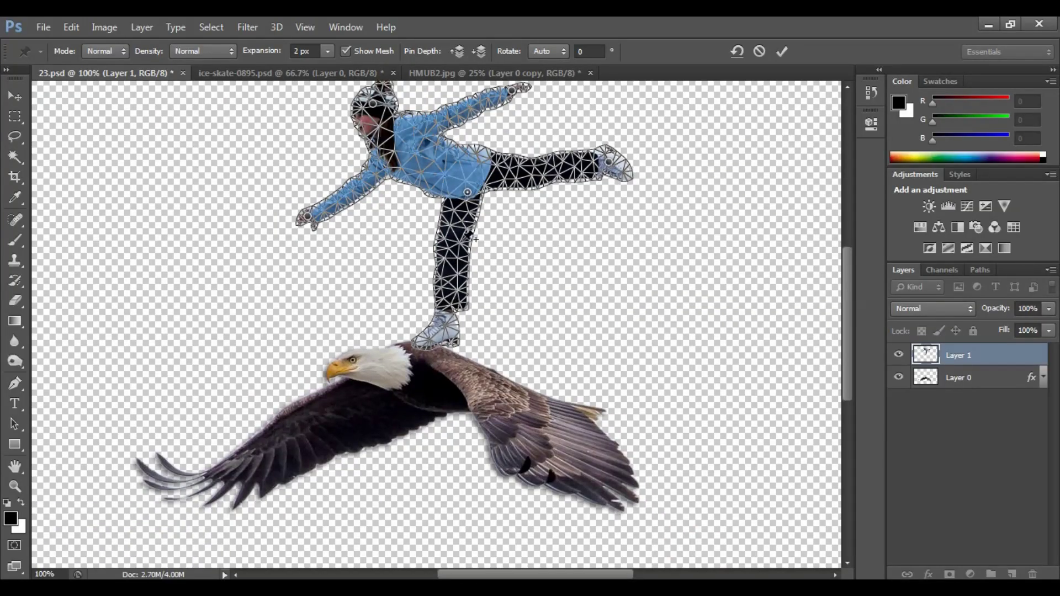
{"action": "left_click", "coordinate": [453, 340]}
Drag the foot pins to rotate the skate about 30° onto the eagle's back, then commit
{"action": "key", "text": "ctrl+plus"}
{"action": "key", "text": "ctrl+plus"}
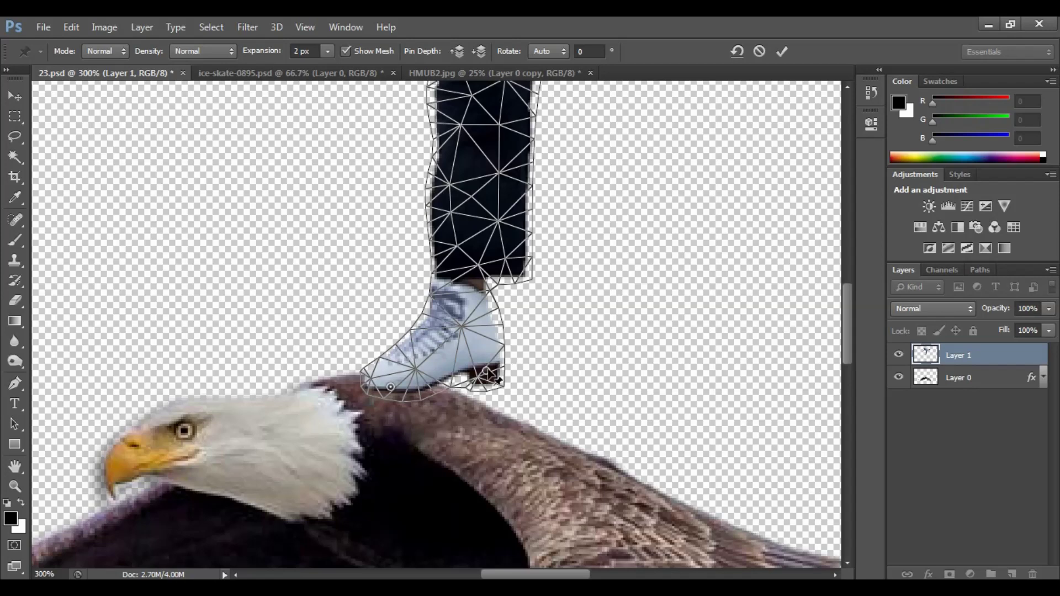
{"action": "left_click", "coordinate": [486, 369]}
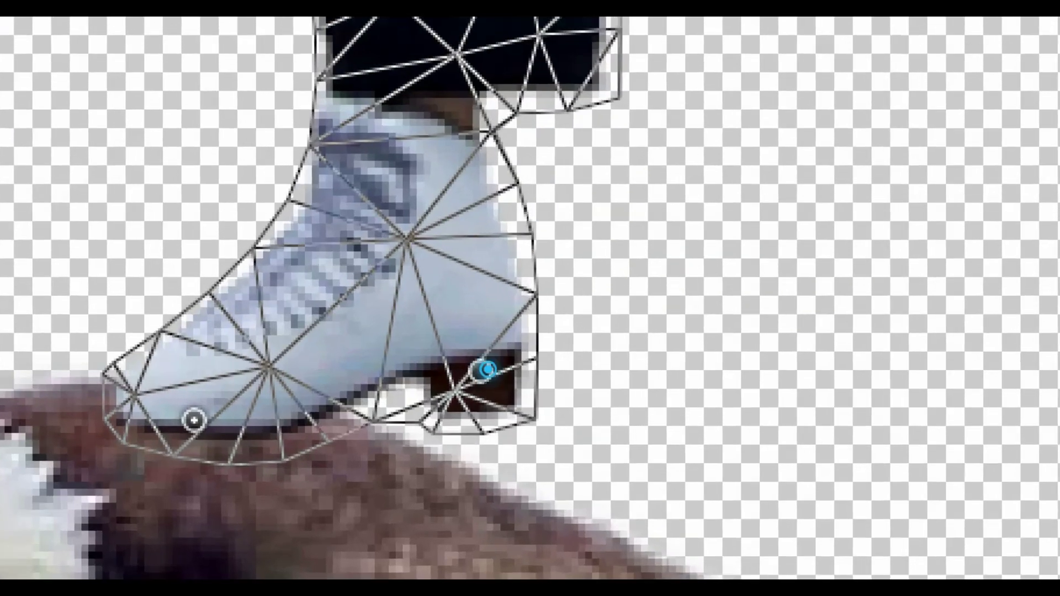
{"action": "left_click", "coordinate": [485, 368]}
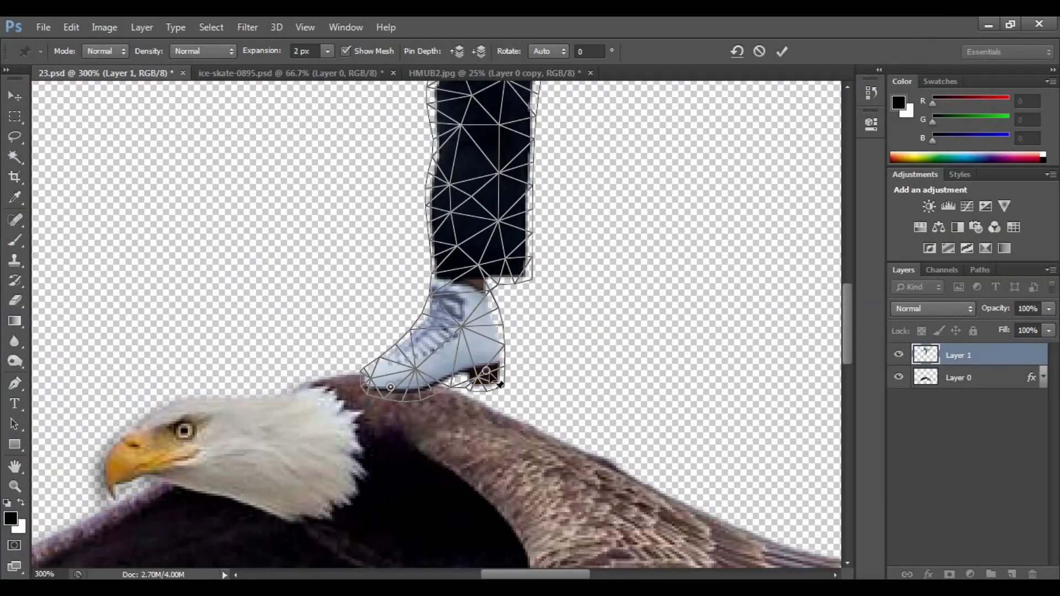
{"action": "left_click_drag", "start_coordinate": [493, 387], "coordinate": [498, 412]}
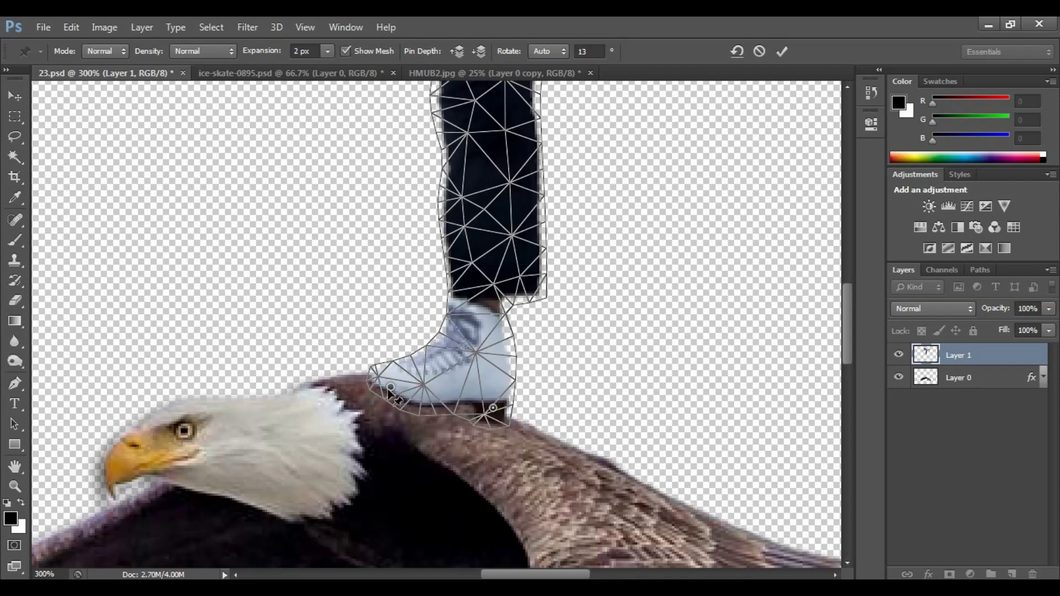
{"action": "left_click_drag", "start_coordinate": [389, 393], "coordinate": [387, 380]}
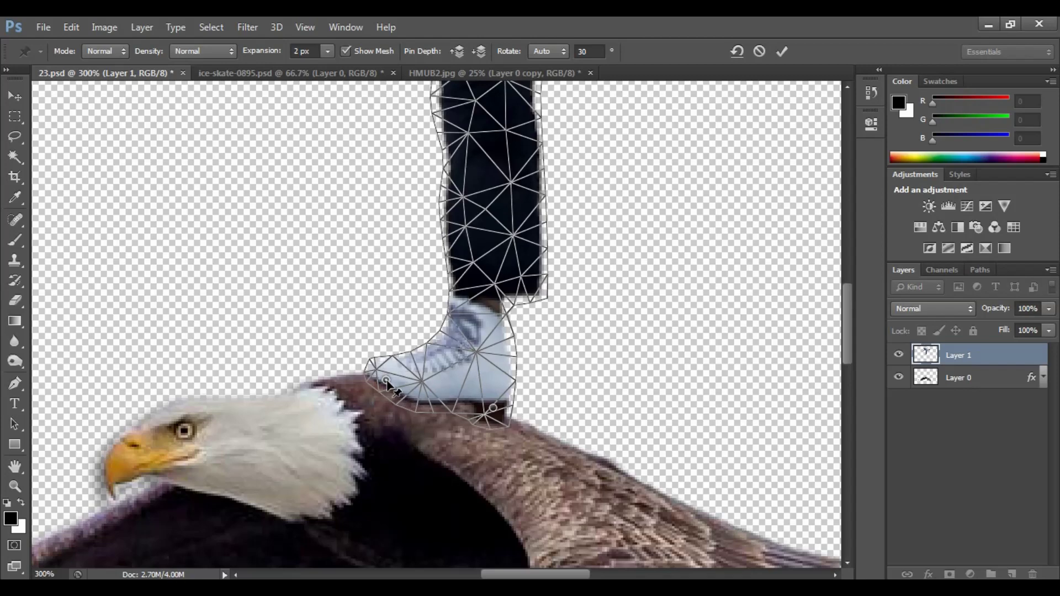
{"action": "key", "text": "ctrl+minus"}
{"action": "key", "text": "ctrl+minus"}
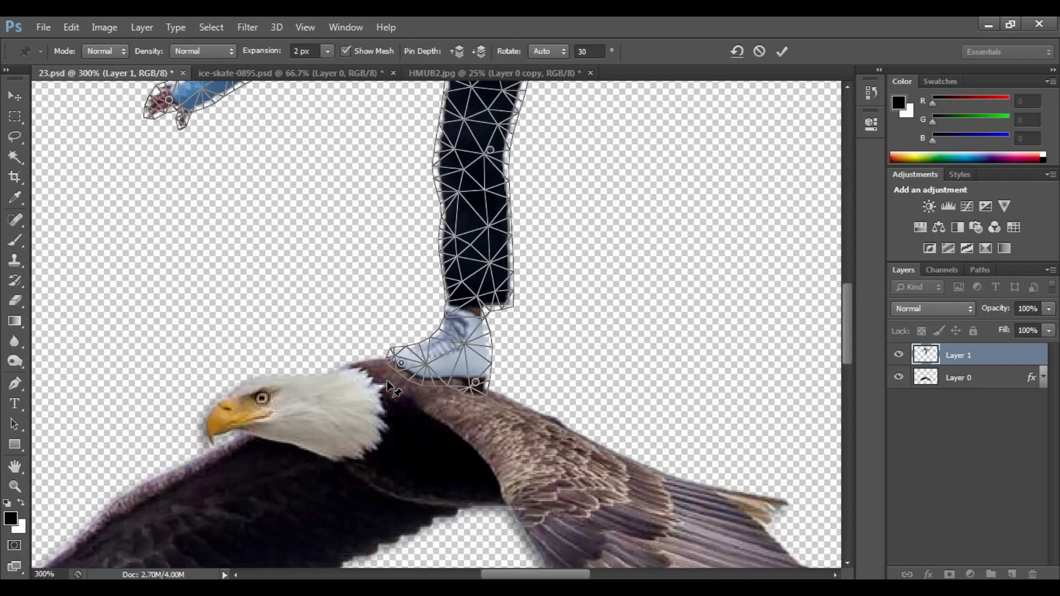
{"action": "key", "text": "Return"}
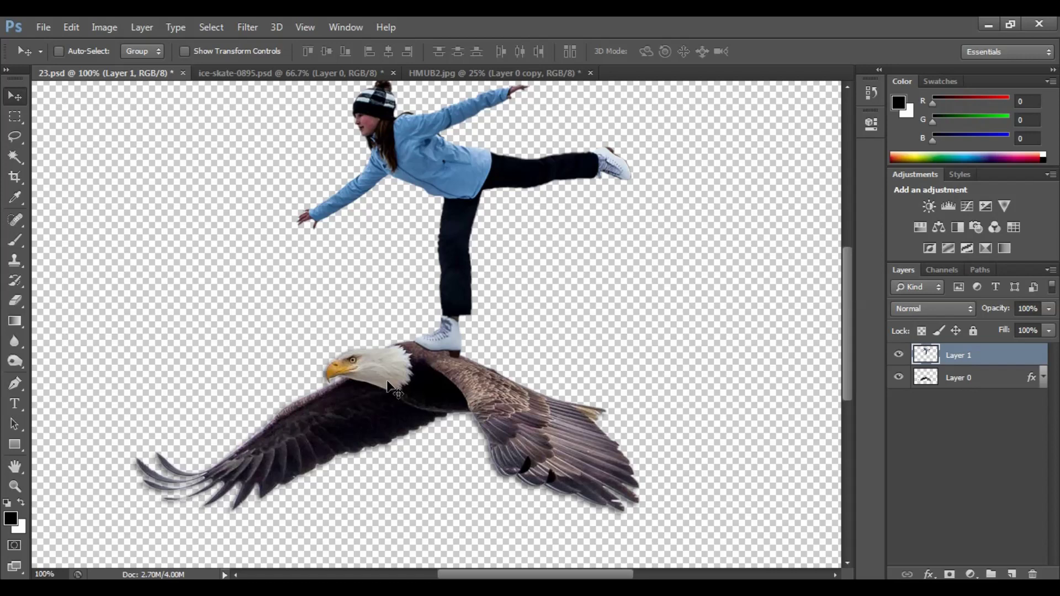
Erase the skate's lower edge over the eagle with a smaller eraser brush
{"action": "key", "text": "ctrl+plus"}
{"action": "key", "text": "ctrl+plus"}
{"action": "key", "text": "ctrl+plus"}
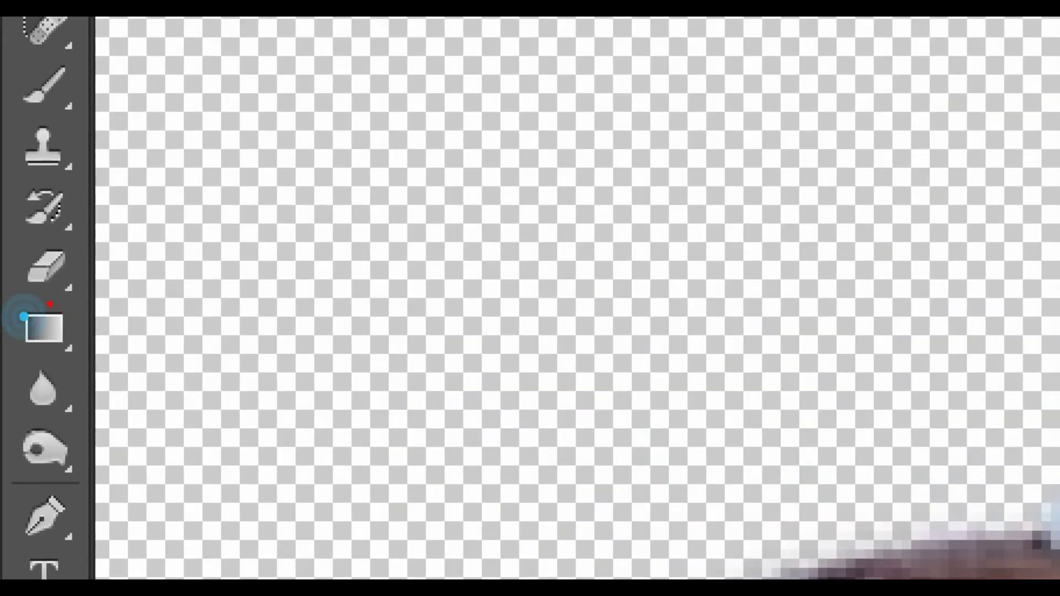
{"action": "left_click", "coordinate": [25, 255]}
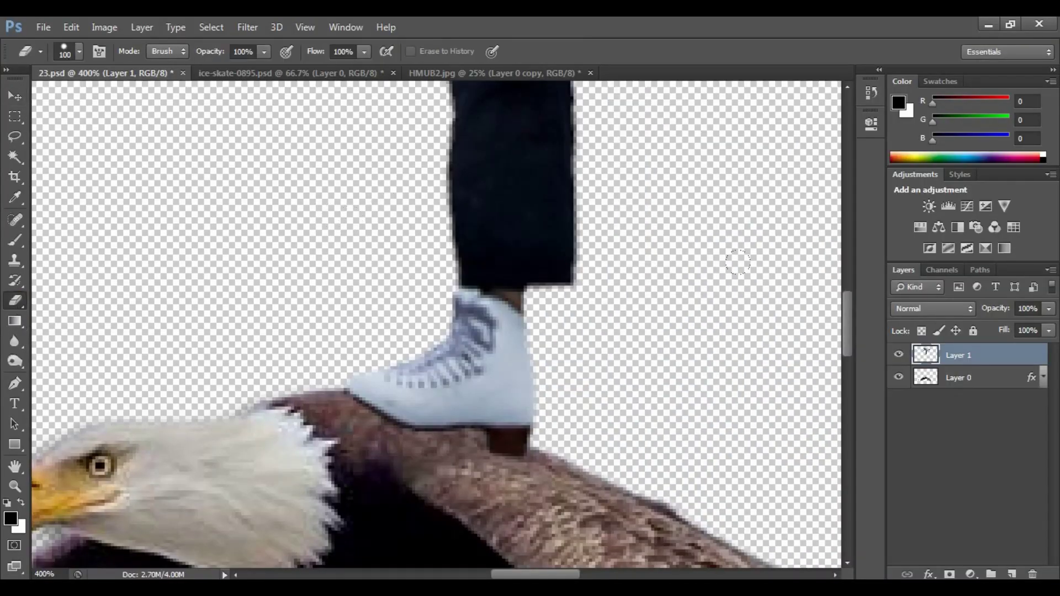
{"action": "key", "text": "bracketleft"}
{"action": "key", "text": "bracketleft"}
{"action": "key", "text": "bracketleft"}
{"action": "key", "text": "bracketleft"}
{"action": "key", "text": "bracketleft"}
{"action": "key", "text": "bracketleft"}
{"action": "key", "text": "bracketleft"}
{"action": "key", "text": "bracketleft"}
{"action": "mouse_move", "coordinate": [373, 416]}
{"action": "left_mouse_down"}
{"action": "mouse_move", "coordinate": [523, 458]}
{"action": "mouse_move", "coordinate": [385, 417]}
{"action": "left_mouse_up"}
{"action": "key", "text": "ctrl+minus"}
{"action": "key", "text": "ctrl+minus"}
{"action": "key", "text": "ctrl+minus"}
{"action": "key", "text": "ctrl+minus"}
{"action": "key", "text": "ctrl+minus"}
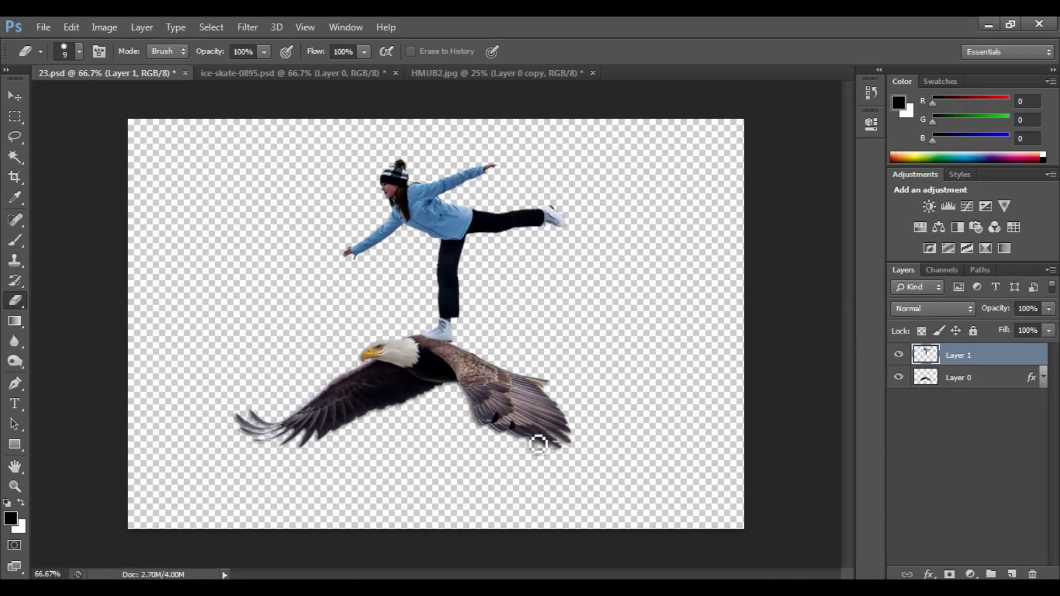
Nudge the skater layer slightly down so the skate sits on the eagle's back
{"action": "left_click", "coordinate": [18, 97]}
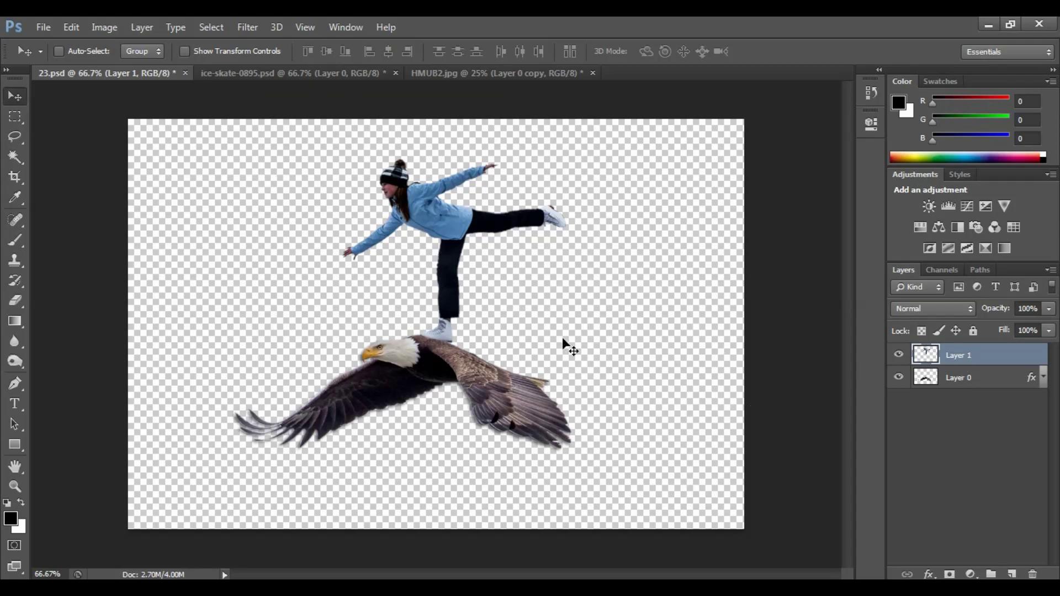
{"action": "key", "text": "ctrl+plus"}
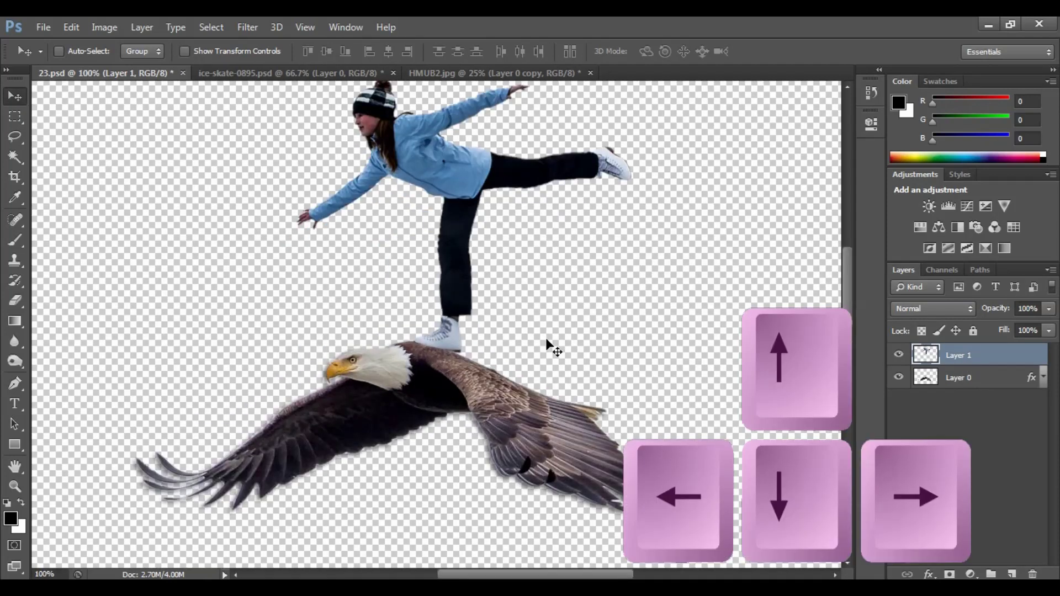
{"action": "key", "text": "Down"}
{"action": "key", "text": "Down"}
{"action": "key", "text": "Down"}
{"action": "key", "text": "Down"}
{"action": "key", "text": "Down"}
{"action": "key", "text": "Down"}
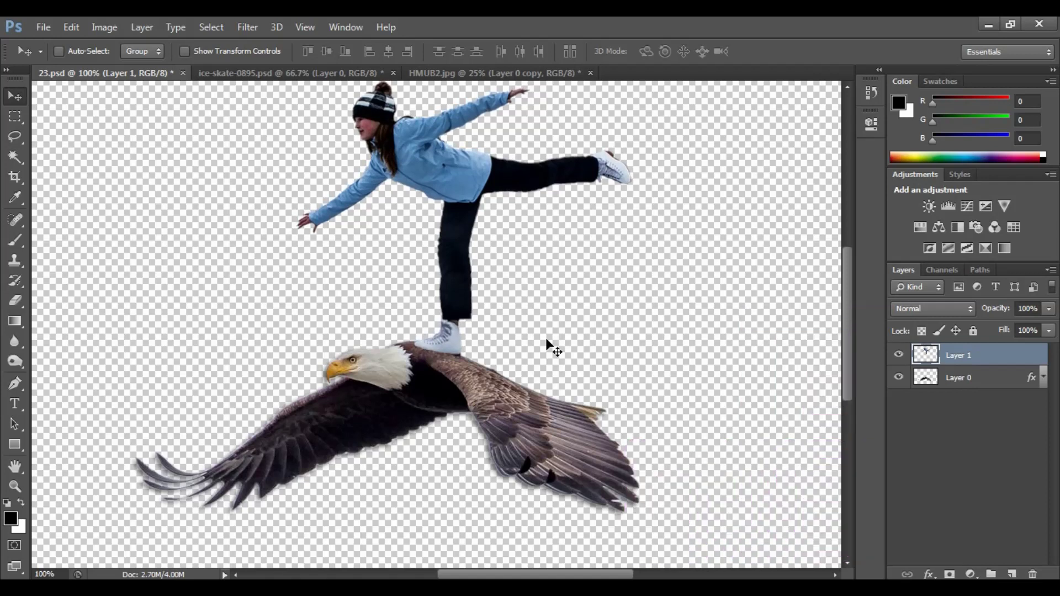
{"action": "key", "text": "ctrl+plus"}
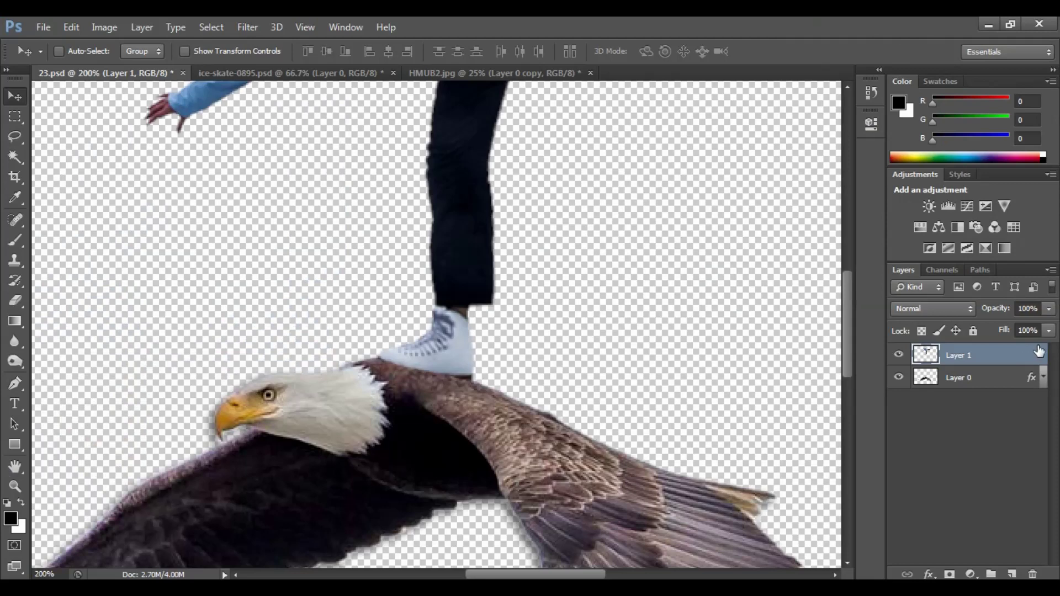
On Layer 0, burn the eagle's feathers beneath the skate into a subtle shadow
{"action": "left_click", "coordinate": [979, 381]}
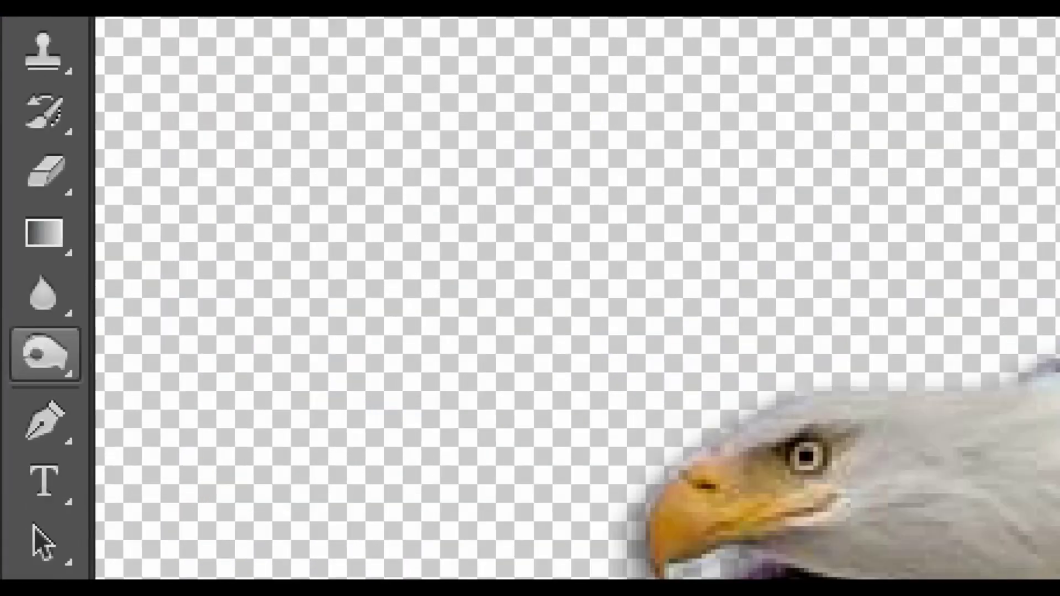
{"action": "left_click", "coordinate": [15, 362]}
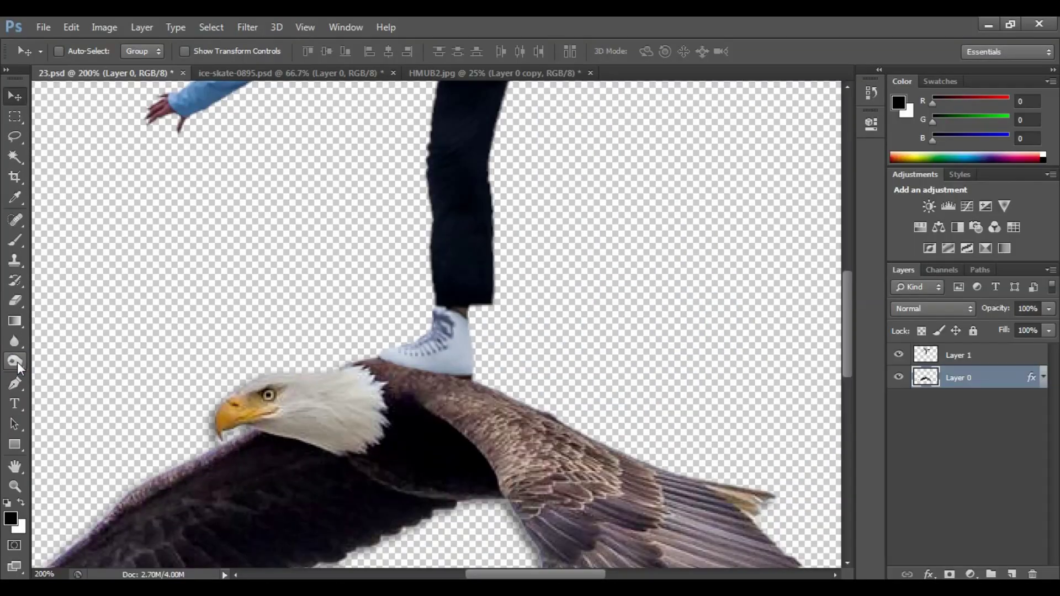
{"action": "left_click_drag", "start_coordinate": [17, 362], "coordinate": [66, 372]}
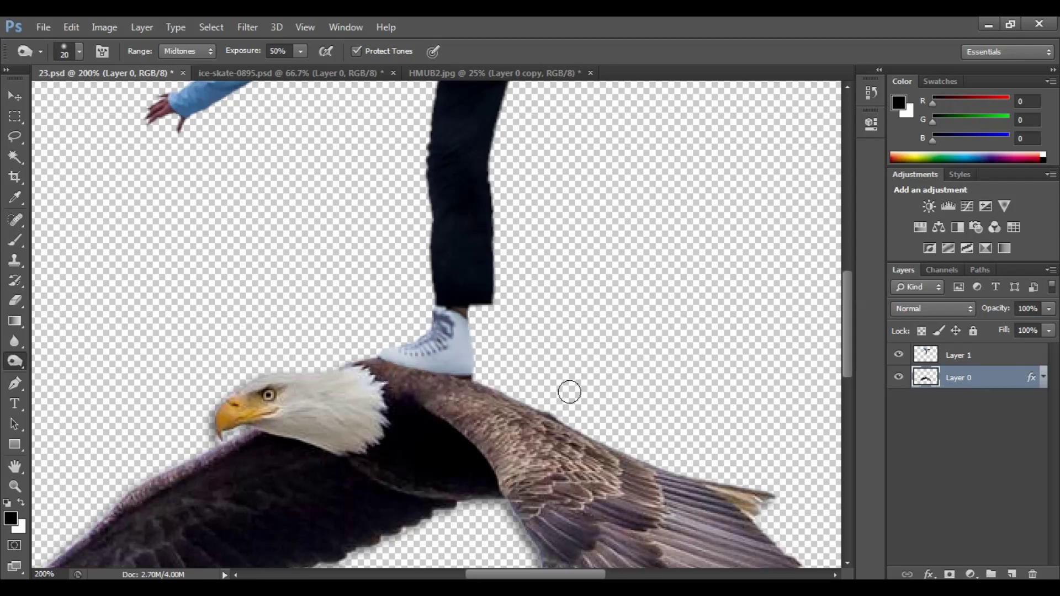
{"action": "mouse_move", "coordinate": [433, 381]}
{"action": "left_mouse_down"}
{"action": "mouse_move", "coordinate": [459, 380]}
{"action": "mouse_move", "coordinate": [404, 375]}
{"action": "mouse_move", "coordinate": [385, 360]}
{"action": "mouse_move", "coordinate": [459, 387]}
{"action": "mouse_move", "coordinate": [403, 378]}
{"action": "mouse_move", "coordinate": [394, 363]}
{"action": "mouse_move", "coordinate": [463, 396]}
{"action": "mouse_move", "coordinate": [457, 389]}
{"action": "mouse_move", "coordinate": [472, 380]}
{"action": "mouse_move", "coordinate": [382, 362]}
{"action": "left_mouse_up"}
{"action": "key", "text": "ctrl+minus"}
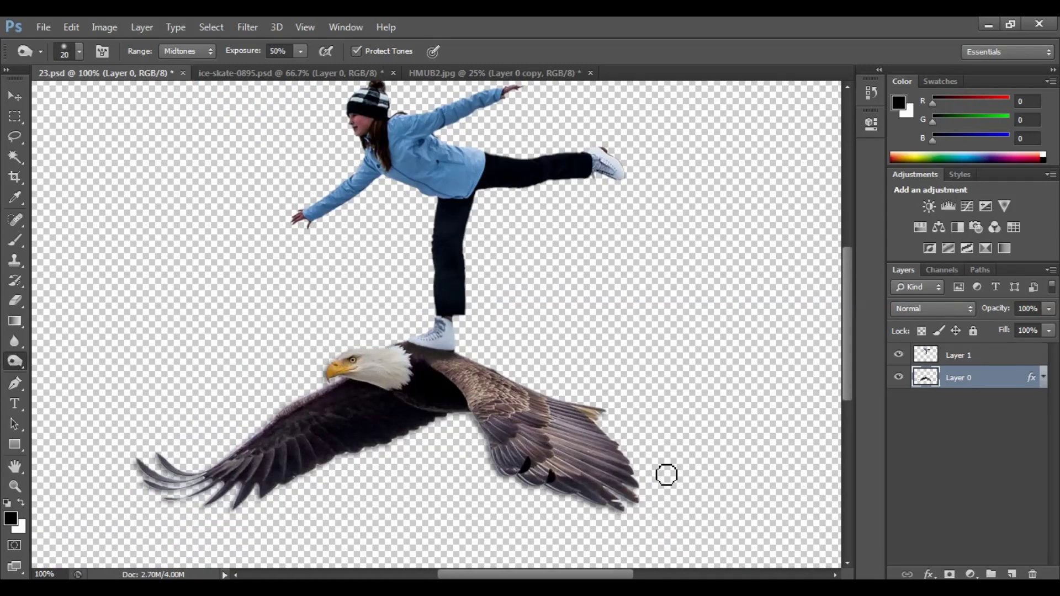
{"action": "key", "text": "ctrl+minus"}
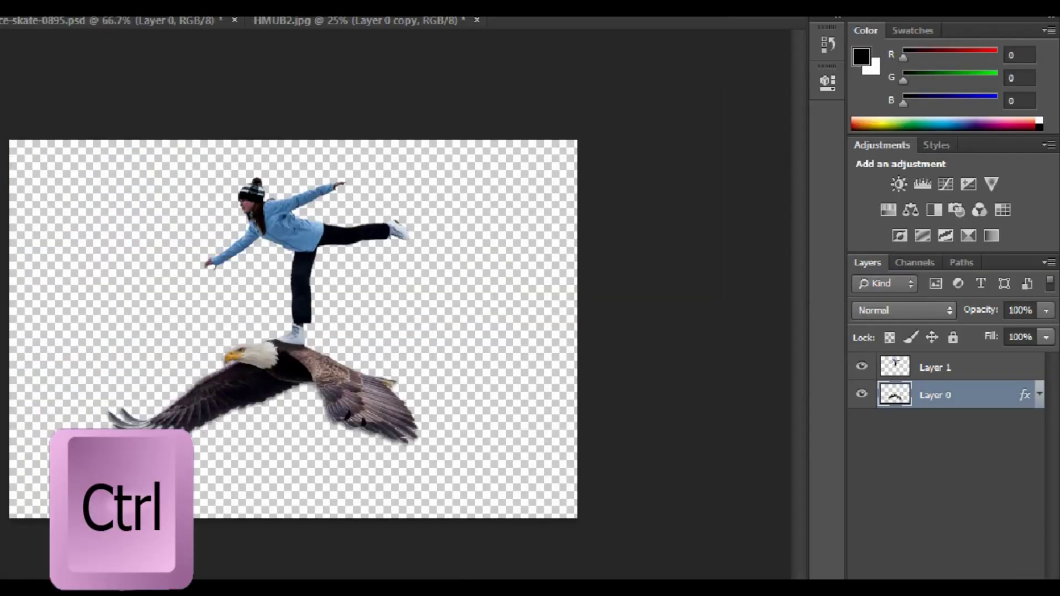
Merge visible layers into Layer 0 and nudge the combined figure slightly left
{"action": "key", "text": "ctrl+shift+e"}
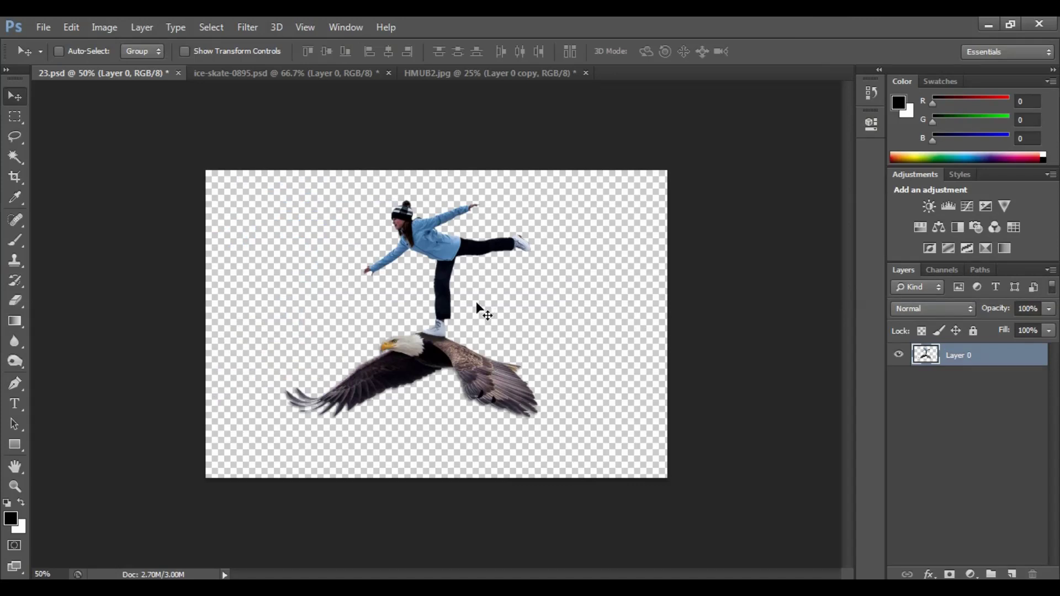
{"action": "mouse_move", "coordinate": [477, 302]}
{"action": "left_mouse_down"}
{"action": "mouse_move", "coordinate": [436, 309]}
{"action": "mouse_move", "coordinate": [458, 304]}
{"action": "left_mouse_up"}
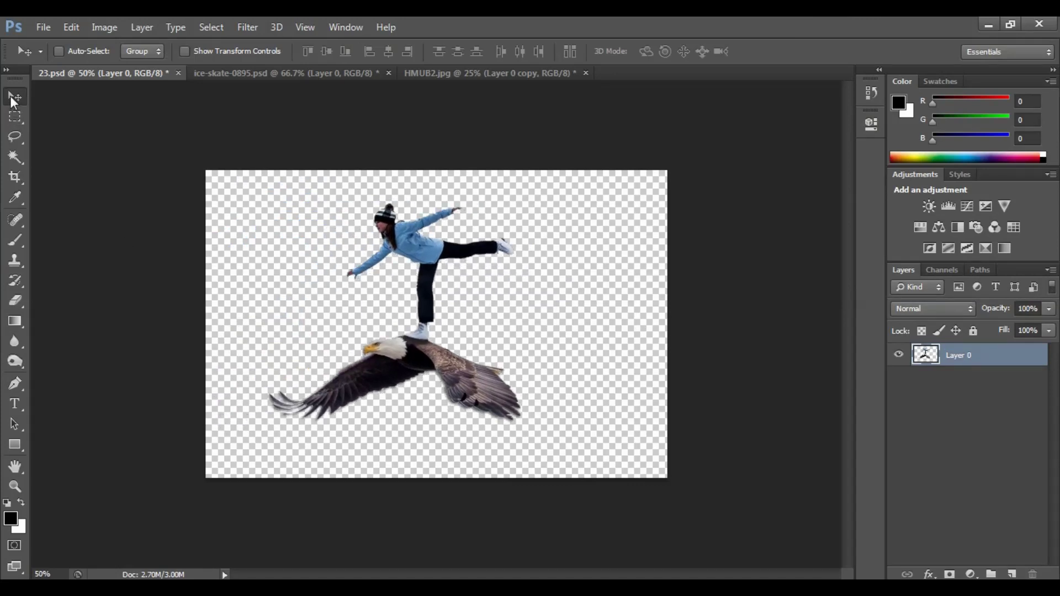
Drag the merged figure into HMUB2.jpg and enlarge it from the centre to about 176%
{"action": "left_click_drag", "start_coordinate": [430, 260], "coordinate": [466, 290]}
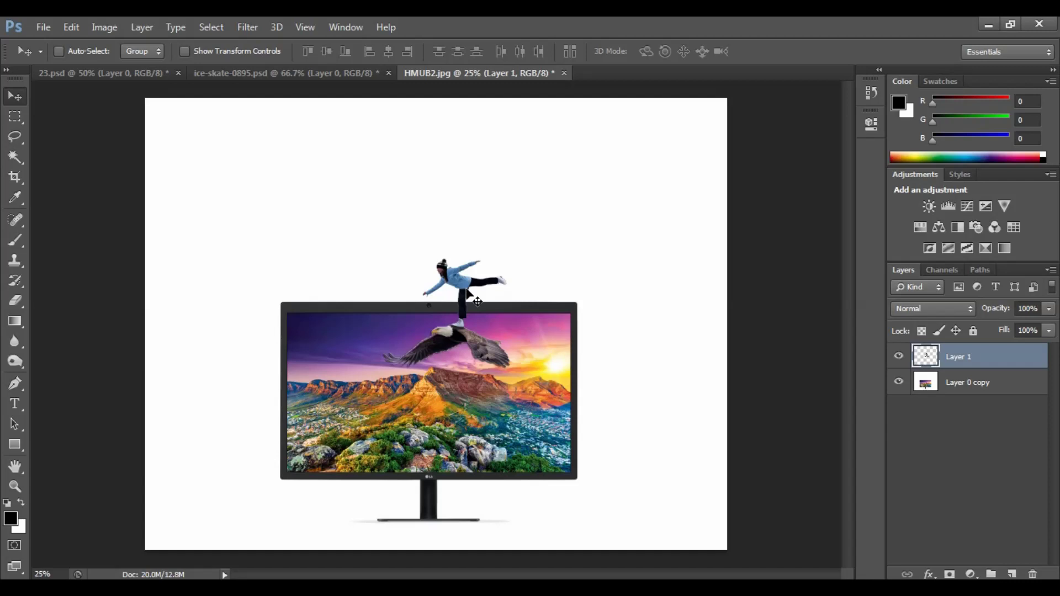
{"action": "key", "text": "ctrl+t"}
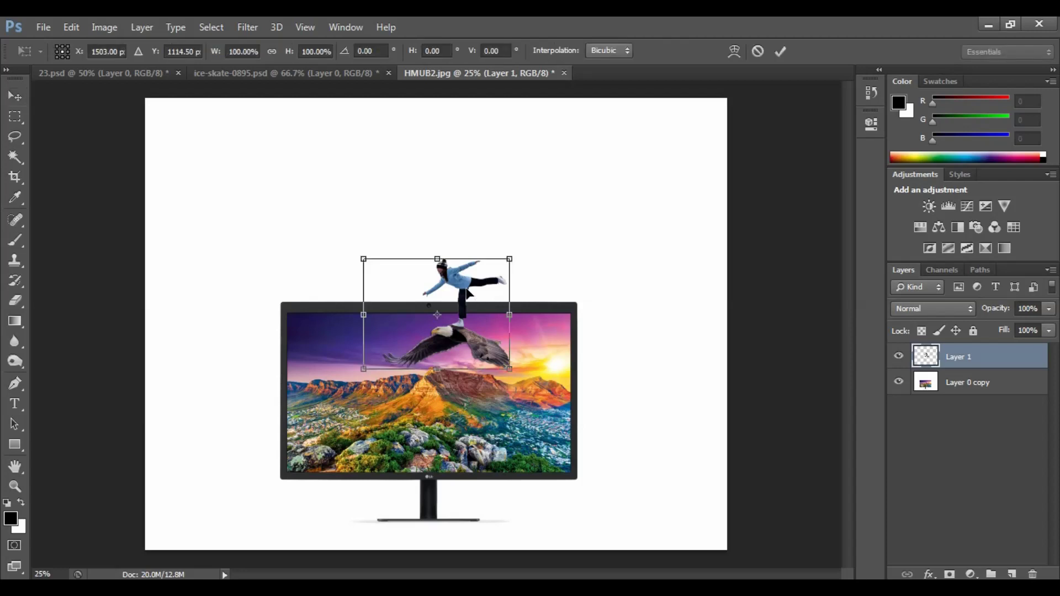
{"action": "key", "text": "ctrl+equal"}
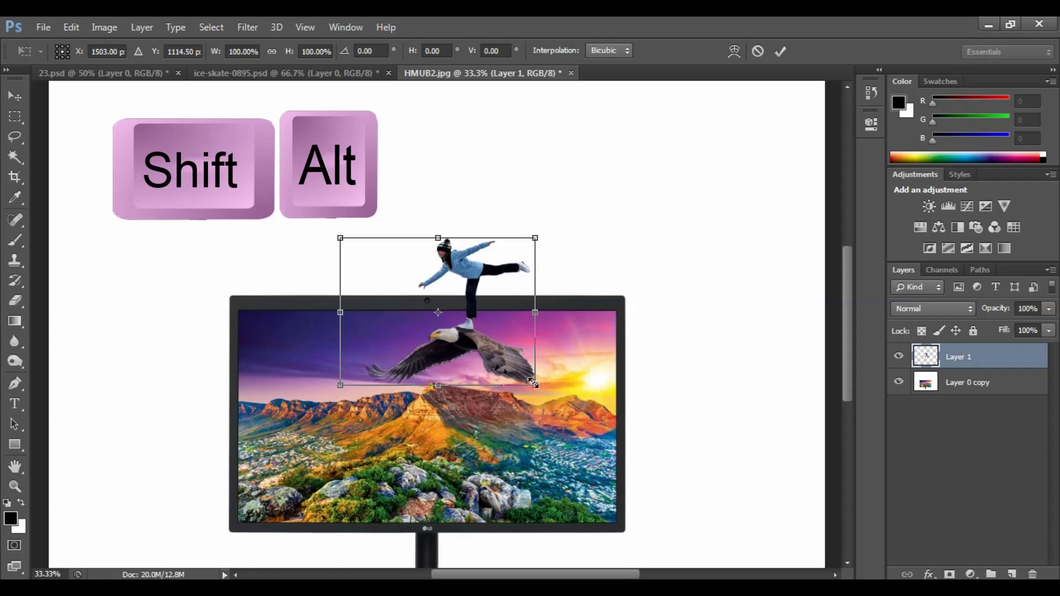
{"action": "left_click_drag", "start_coordinate": [532, 382], "coordinate": [610, 441]}
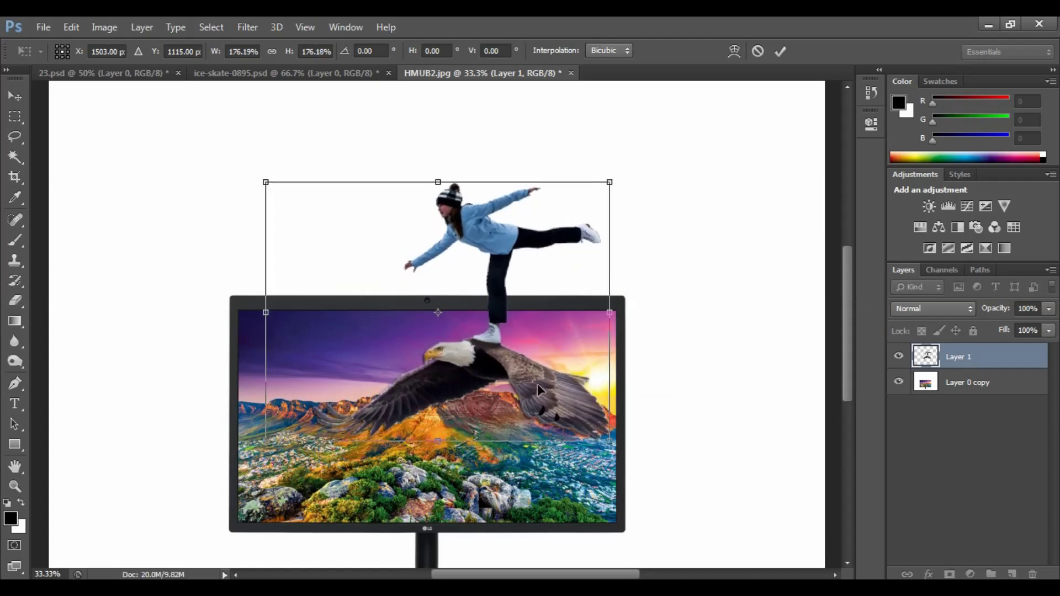
{"action": "key", "text": "Return"}
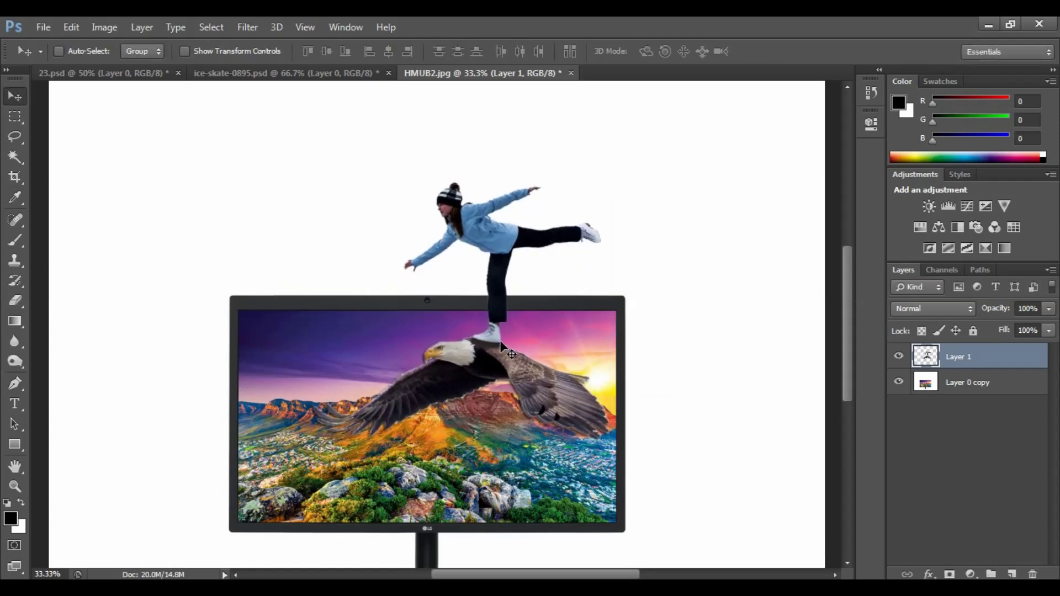
Move Layer 1 right and slightly up so the wing passes the screen's right edge
{"action": "left_click_drag", "start_coordinate": [500, 343], "coordinate": [546, 354]}
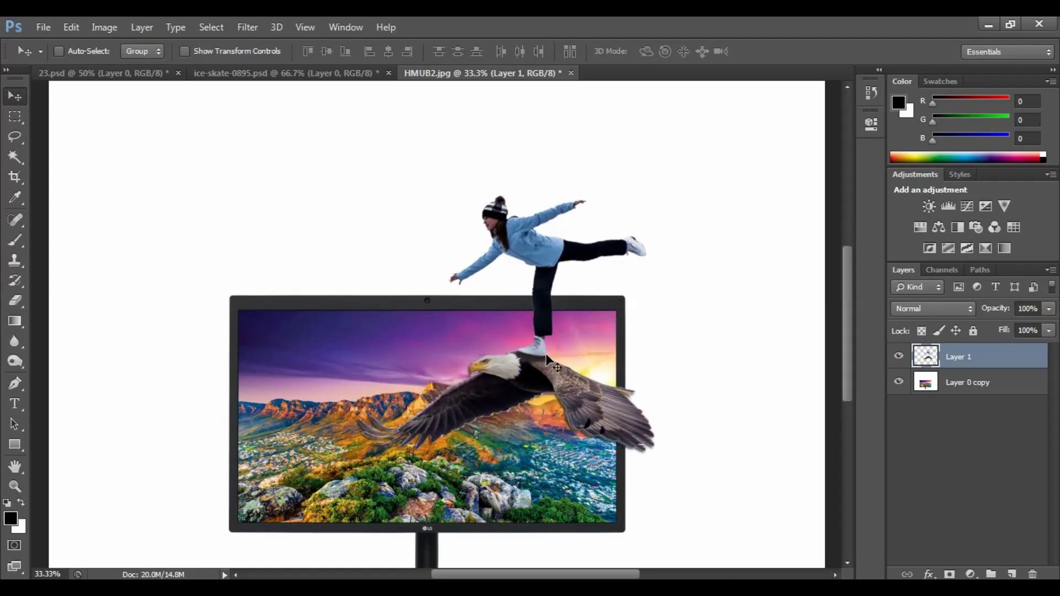
{"action": "key", "text": "ctrl+plus"}
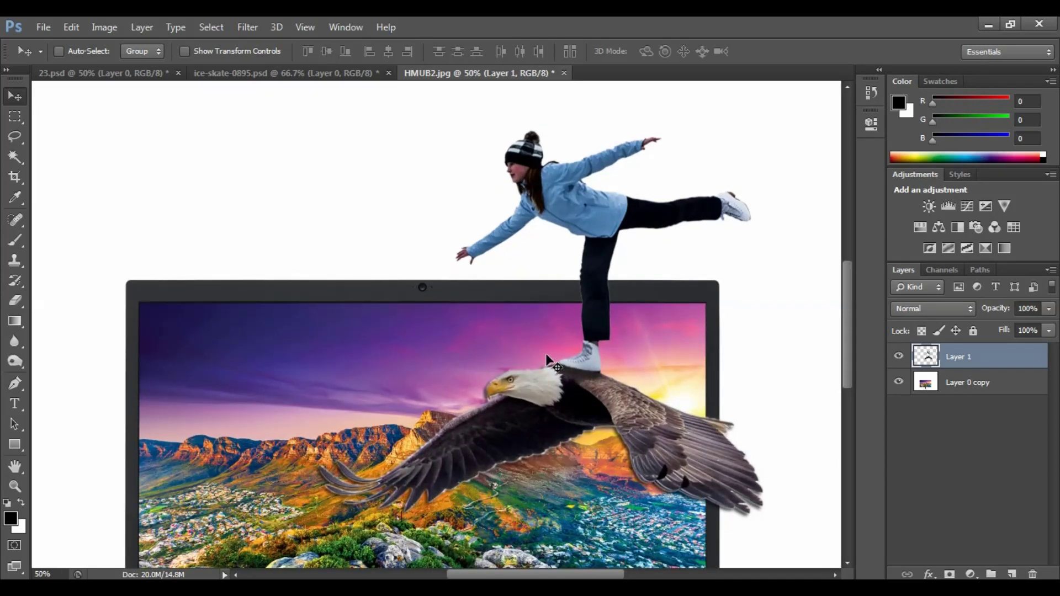
{"action": "key", "text": "ctrl+plus"}
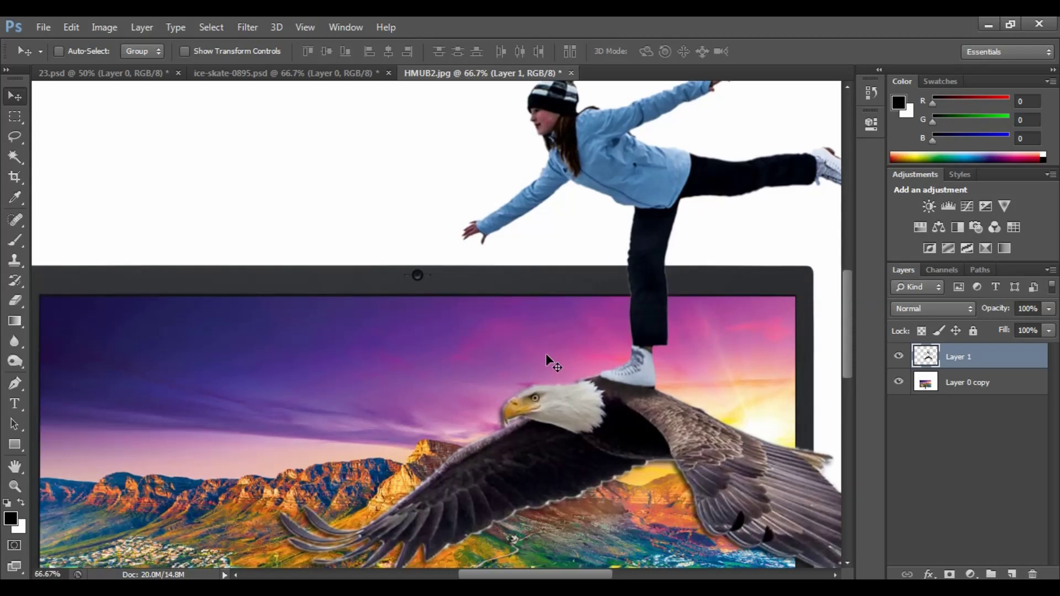
{"action": "key", "text": "ctrl+plus"}
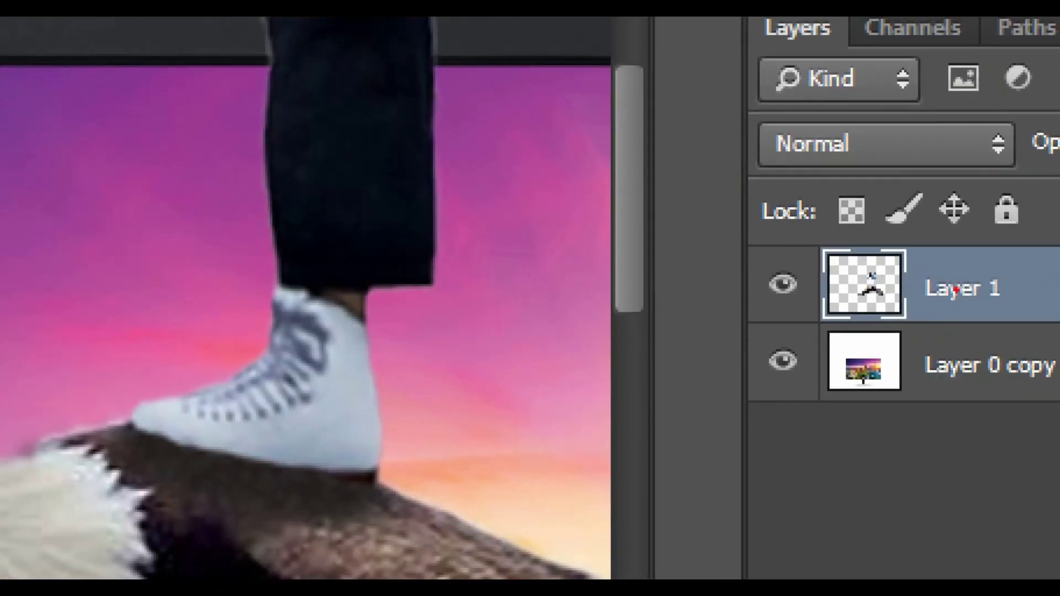
Select Layer 0 copy in the Layers panel
{"action": "left_click", "coordinate": [941, 293]}
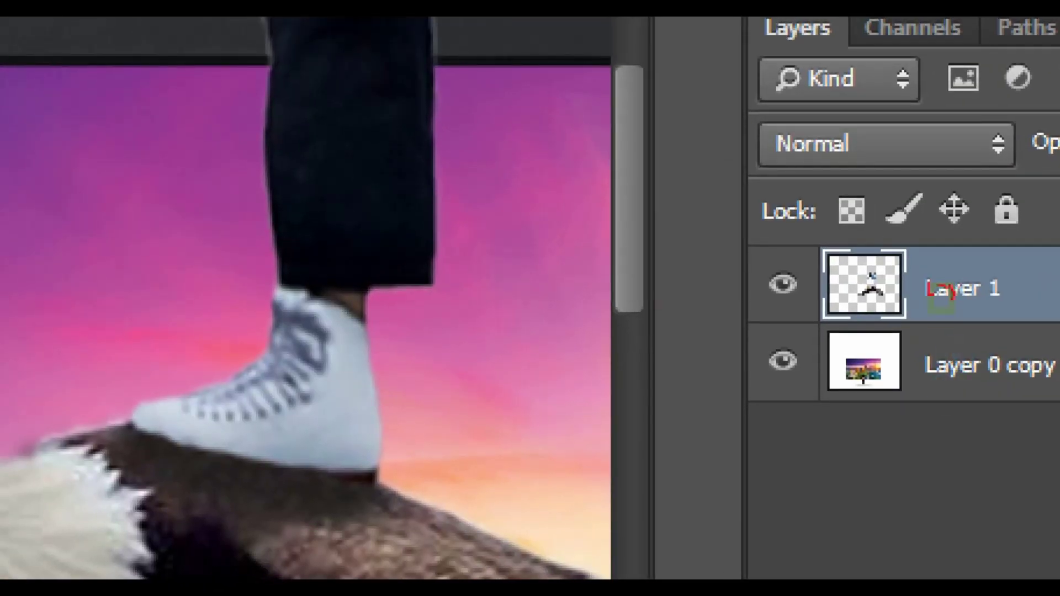
{"action": "left_click", "coordinate": [932, 402]}
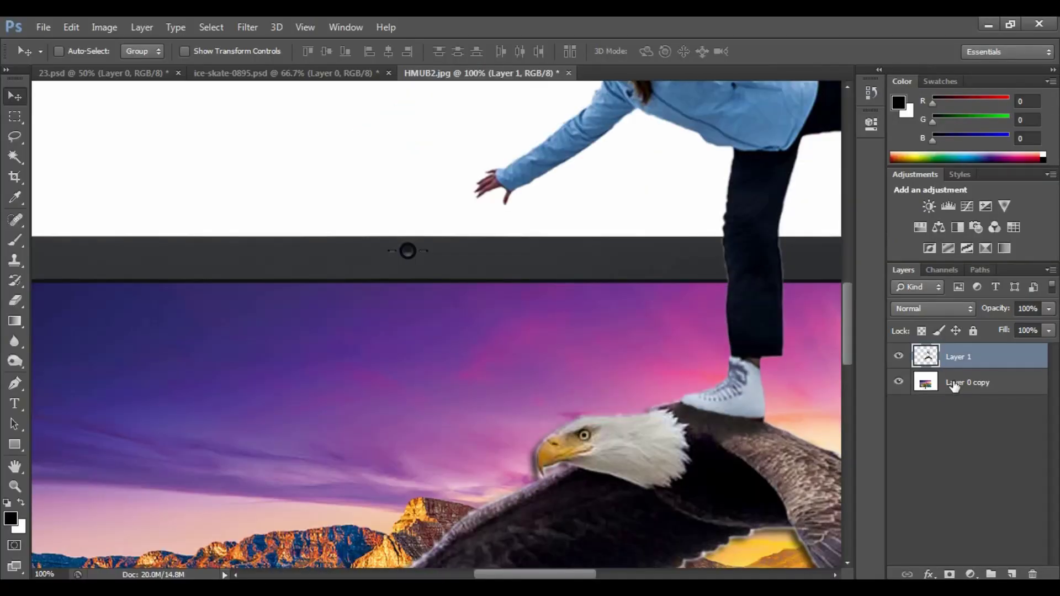
{"action": "left_click", "coordinate": [950, 372]}
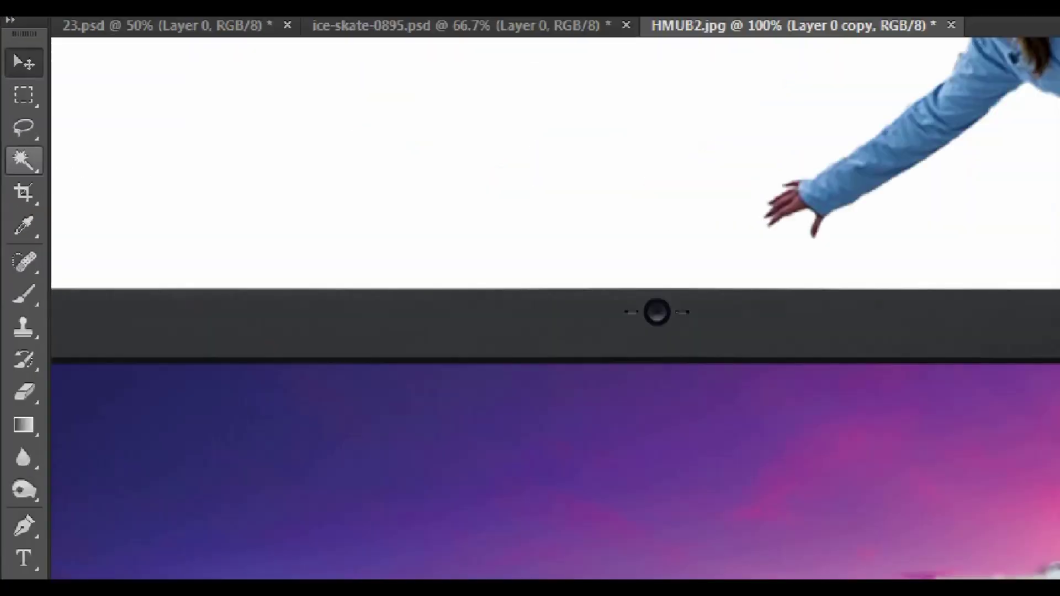
Select the monitor's dark top bezel on Layer 0 copy with the Magic Wand
{"action": "left_click", "coordinate": [12, 153]}
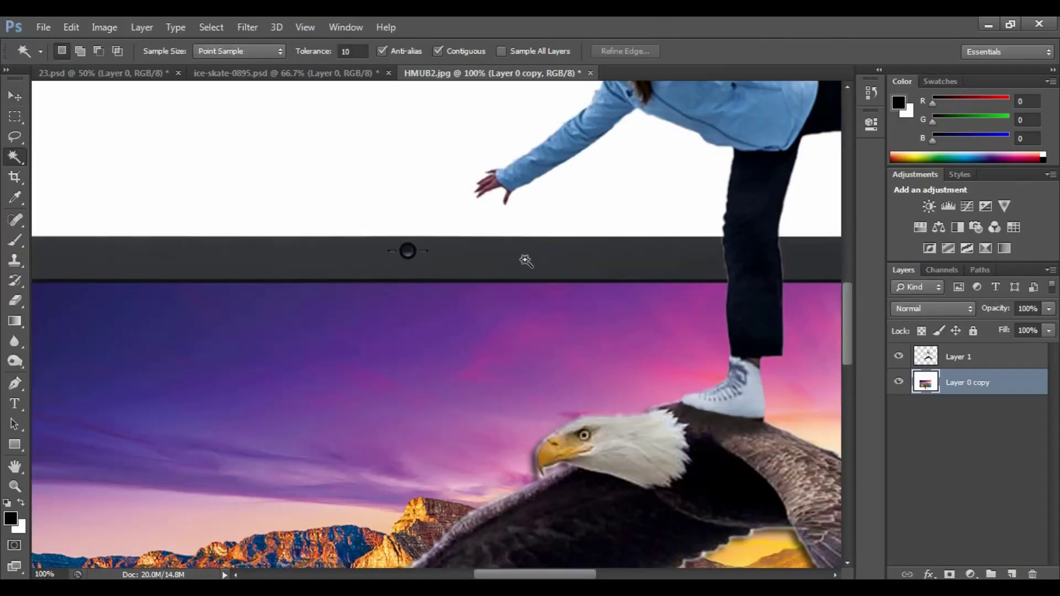
{"action": "left_click", "coordinate": [574, 259]}
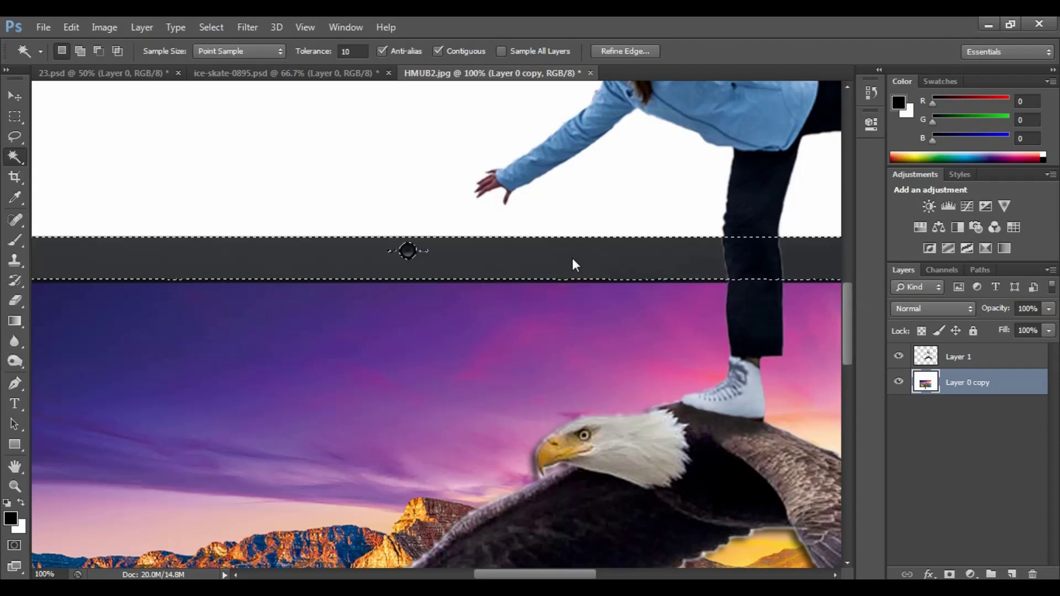
{"action": "left_click_drag", "start_coordinate": [576, 271], "coordinate": [510, 274]}
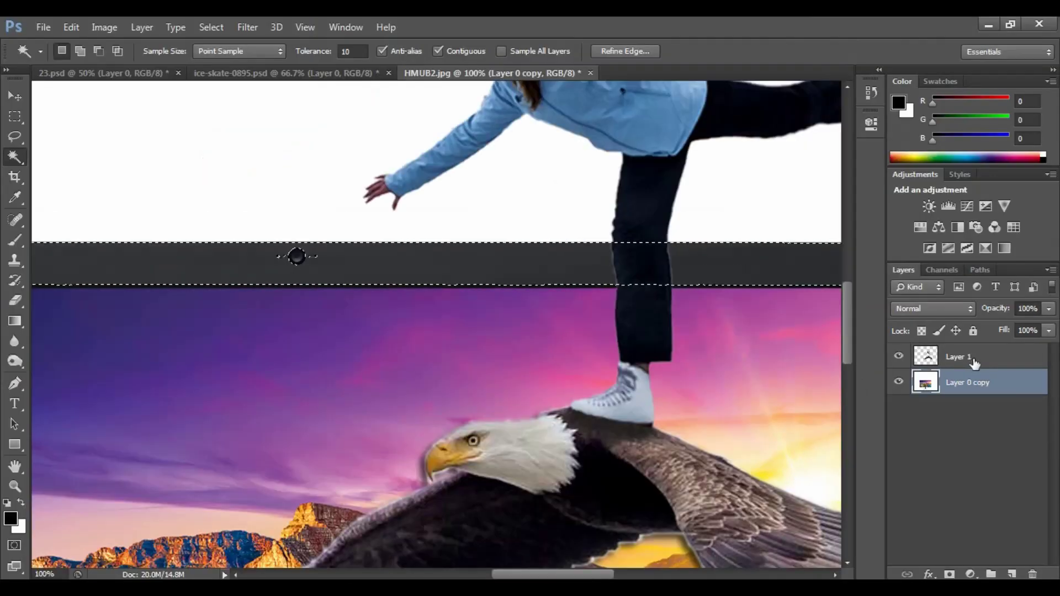
On Layer 1, erase the skater's leg inside the bezel selection with a size-40 eraser
{"action": "left_click", "coordinate": [974, 359]}
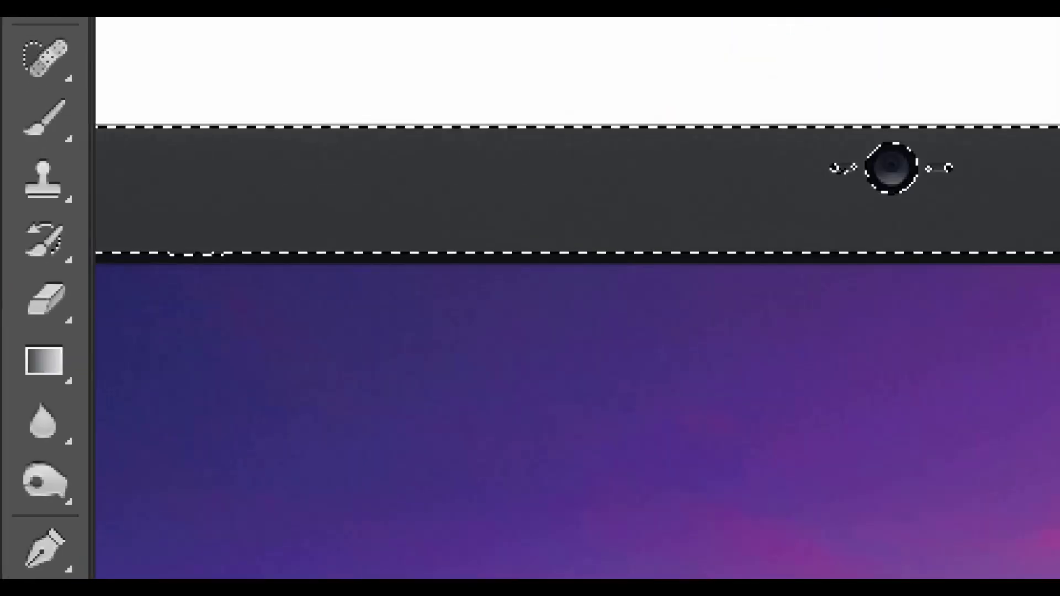
{"action": "left_click", "coordinate": [12, 299]}
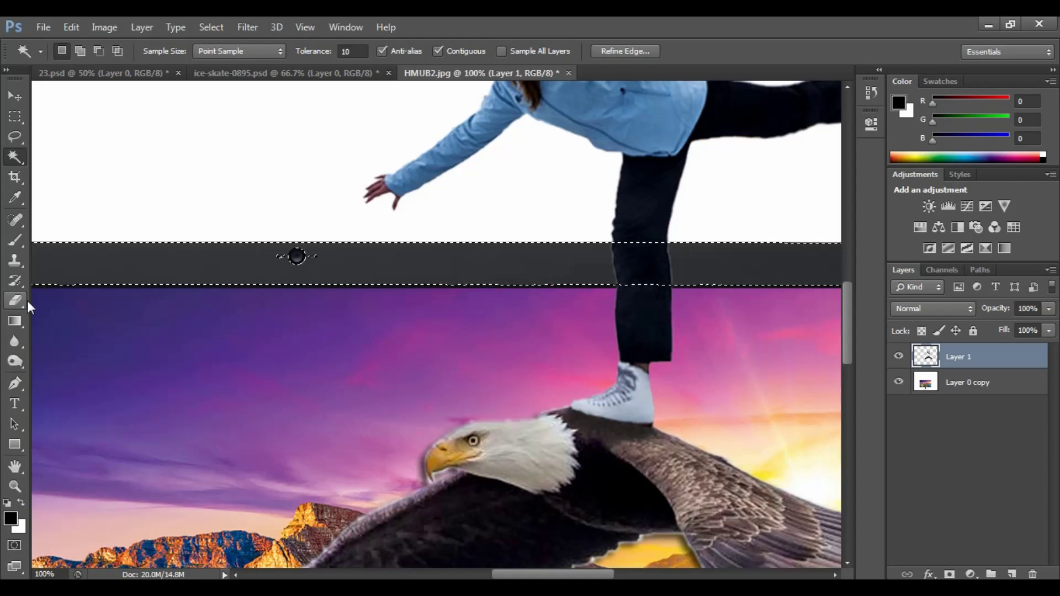
{"action": "left_click", "coordinate": [18, 300]}
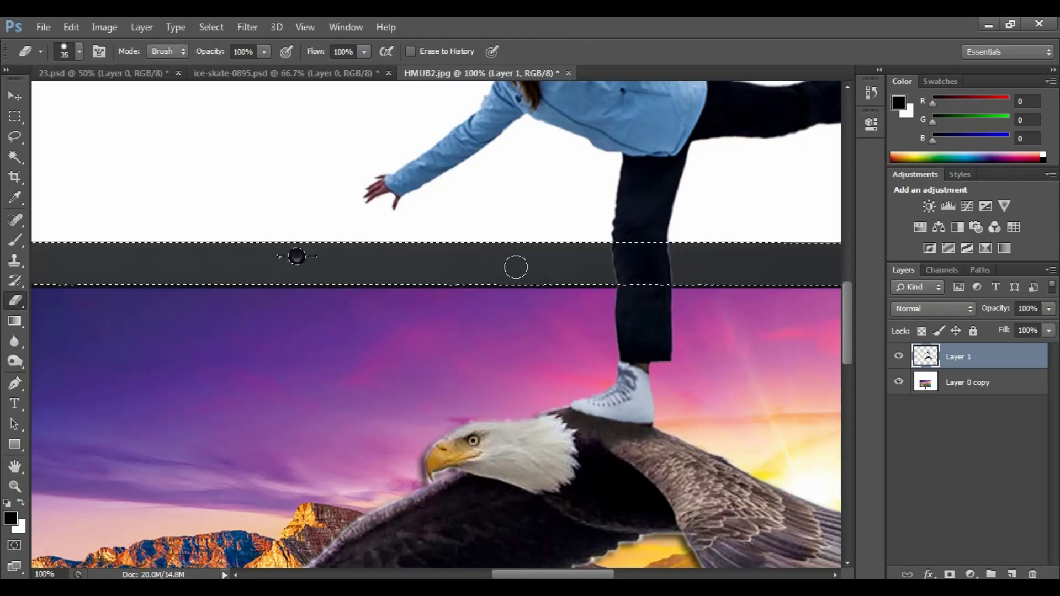
{"action": "key", "text": "bracketright"}
{"action": "key", "text": "bracketright"}
{"action": "key", "text": "bracketright"}
{"action": "key", "text": "bracketright"}
{"action": "mouse_move", "coordinate": [608, 257]}
{"action": "left_mouse_down"}
{"action": "mouse_move", "coordinate": [672, 255]}
{"action": "mouse_move", "coordinate": [617, 262]}
{"action": "mouse_move", "coordinate": [669, 269]}
{"action": "mouse_move", "coordinate": [609, 268]}
{"action": "mouse_move", "coordinate": [658, 243]}
{"action": "left_mouse_up"}
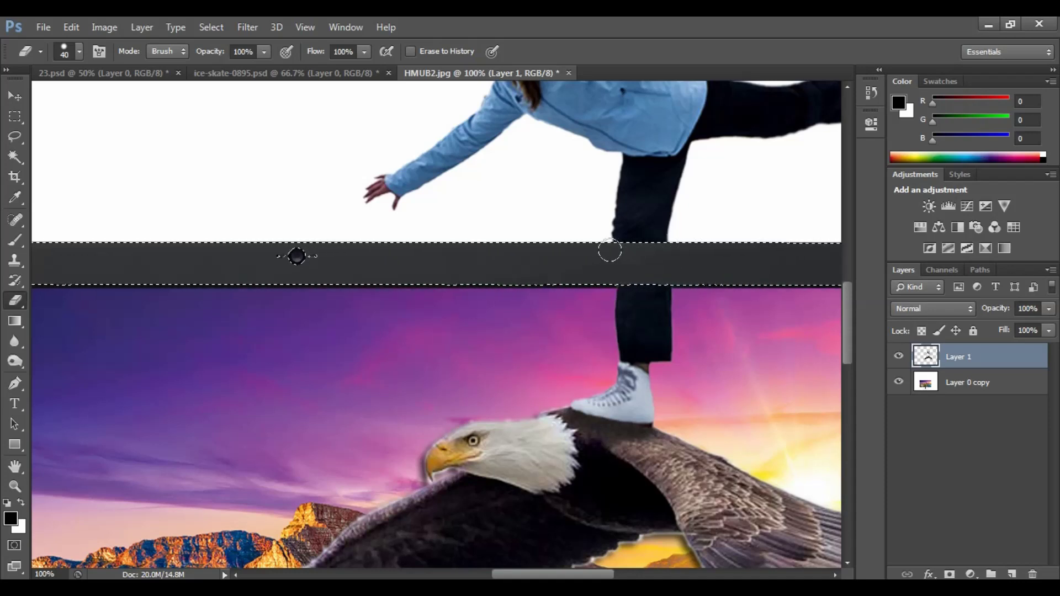
{"action": "key", "text": "ctrl+minus"}
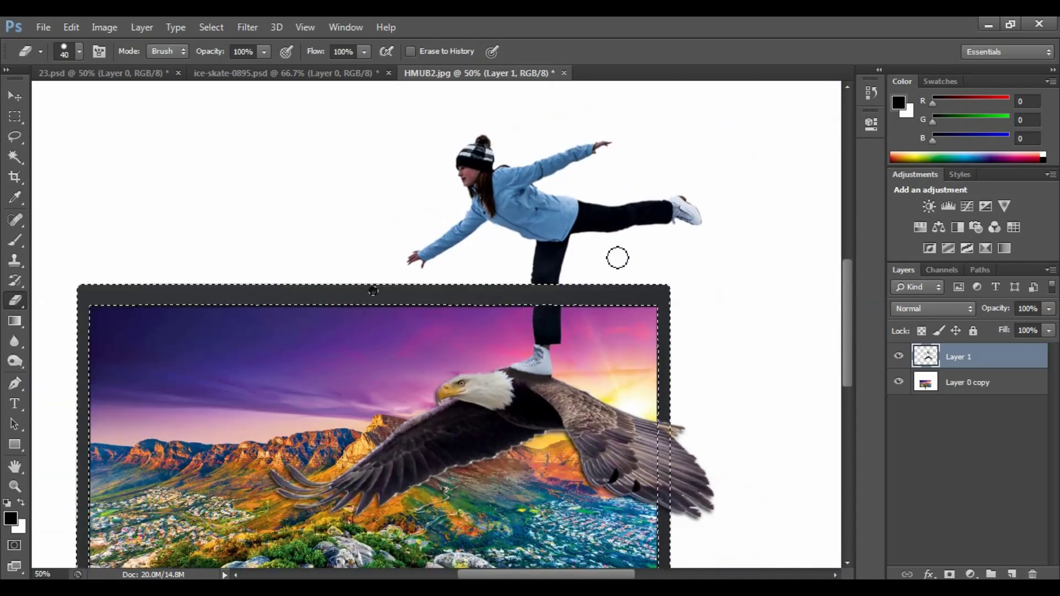
Deselect the bezel, then zoom to 66.67% and back out to inspect the whole composite
{"action": "key", "text": "ctrl+d"}
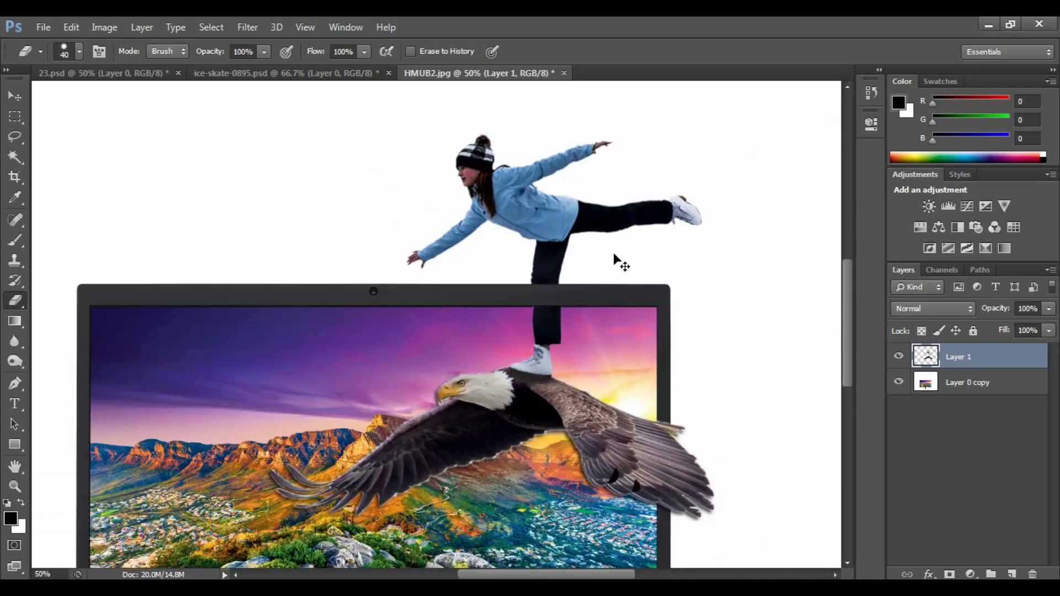
{"action": "key", "text": "ctrl+plus"}
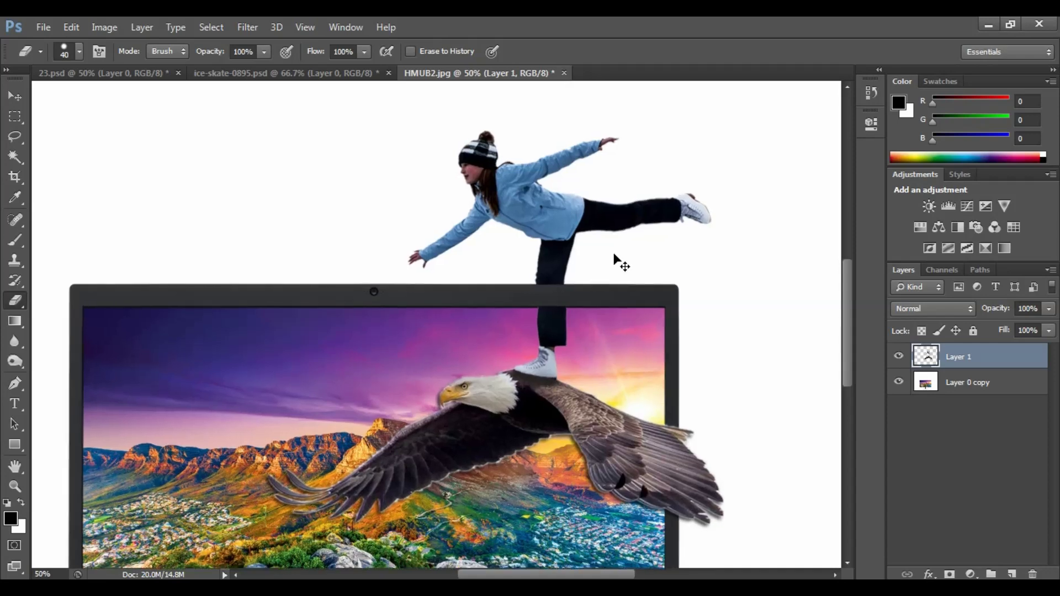
{"action": "left_click_drag", "start_coordinate": [475, 357], "coordinate": [428, 254]}
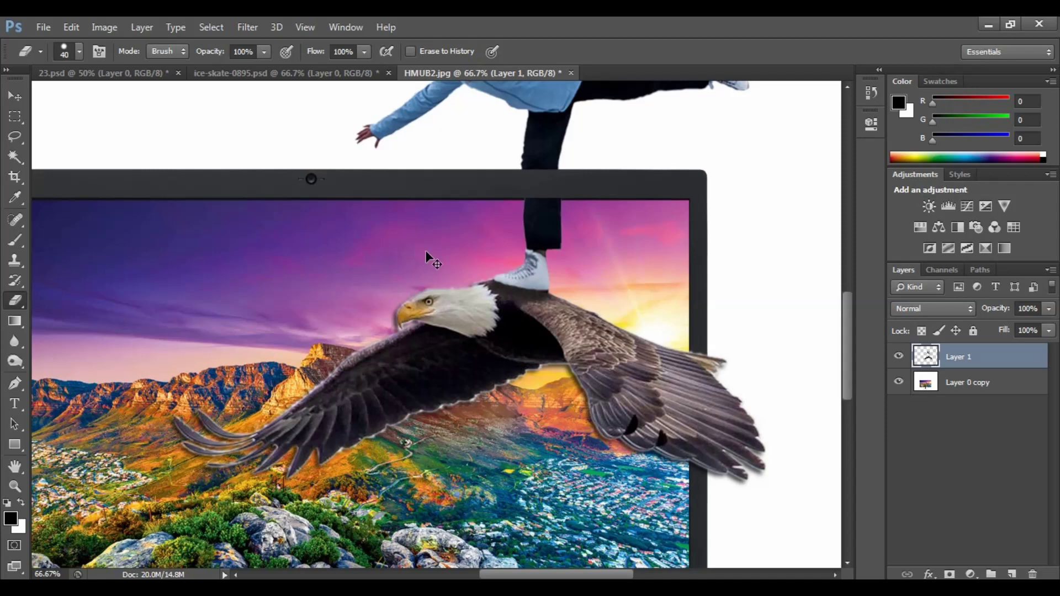
{"action": "key", "text": "ctrl+minus"}
{"action": "key", "text": "ctrl+minus"}
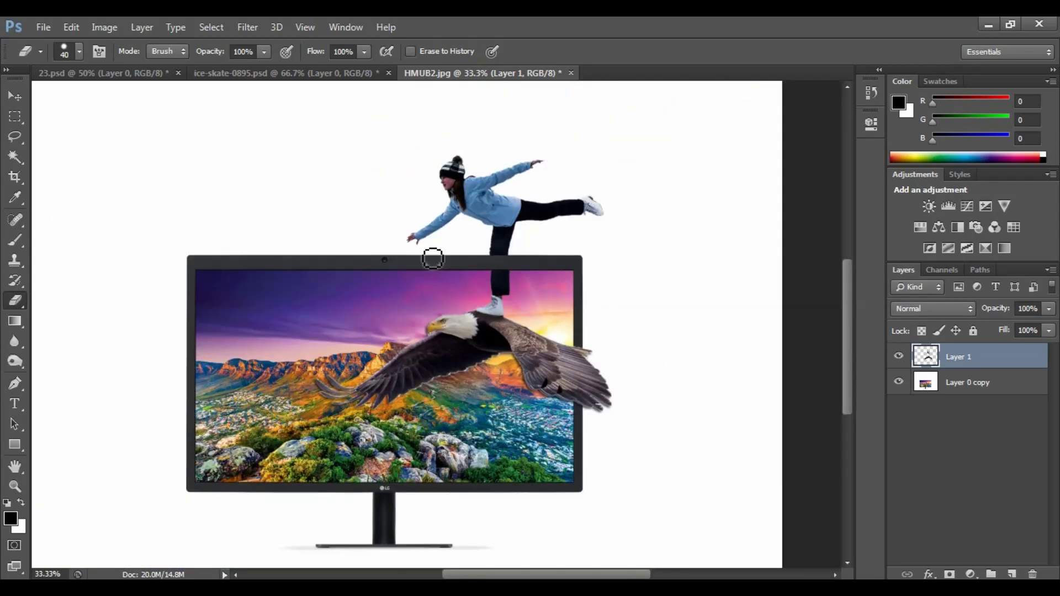